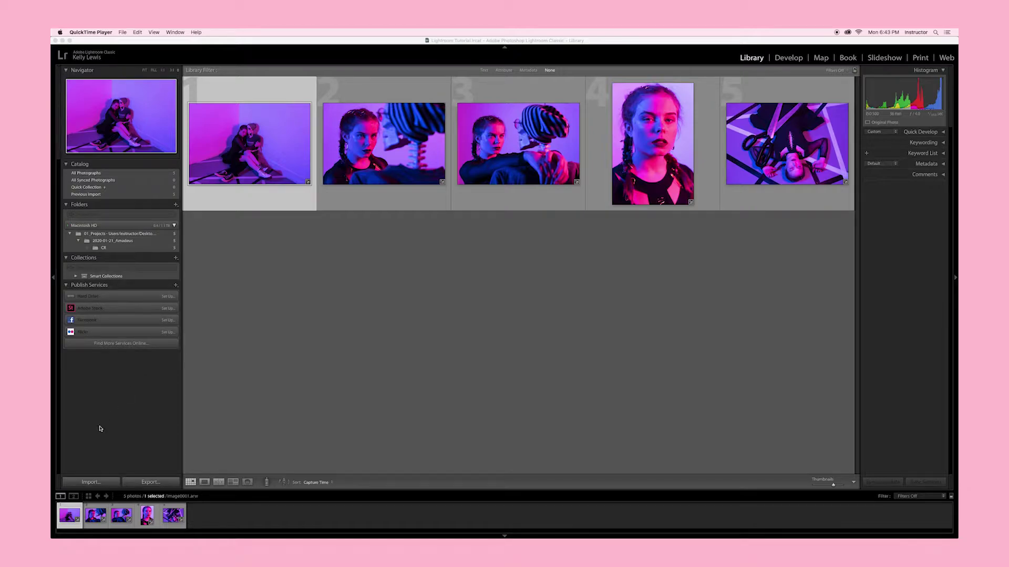
Start a photo import using the DCIM folder on the Untitled card as the source
left_click(89, 483)
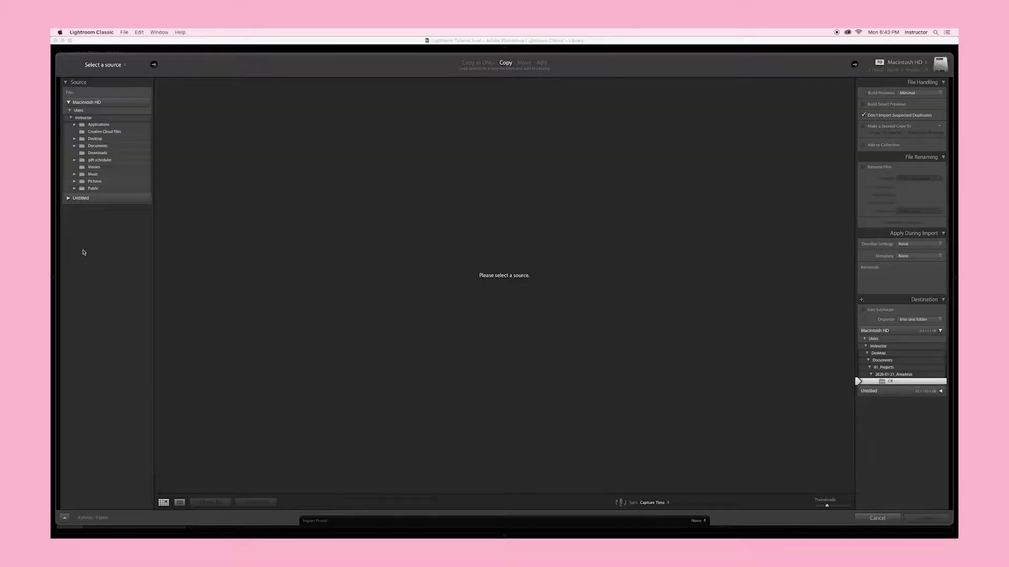
left_click(69, 198)
left_click(96, 208)
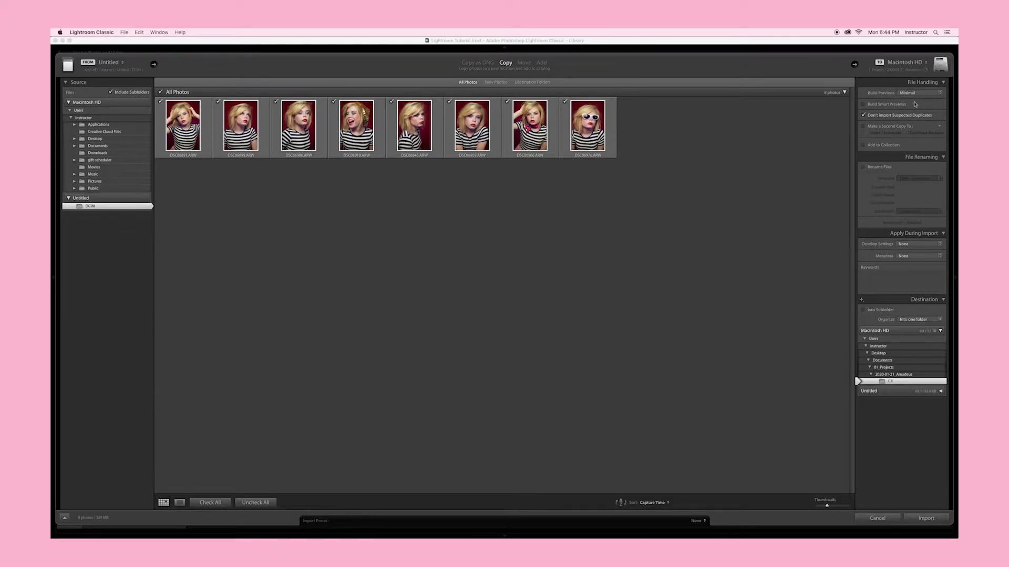
Choose another import destination and create a folder named 2018-07-06_Blondie inside 01_Projects
left_click(943, 65)
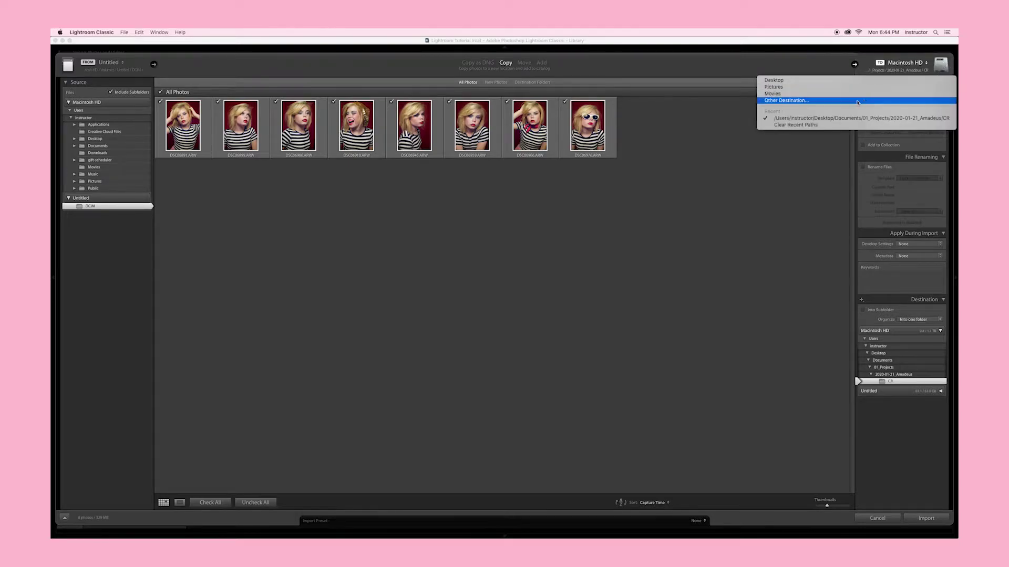
left_click(807, 100)
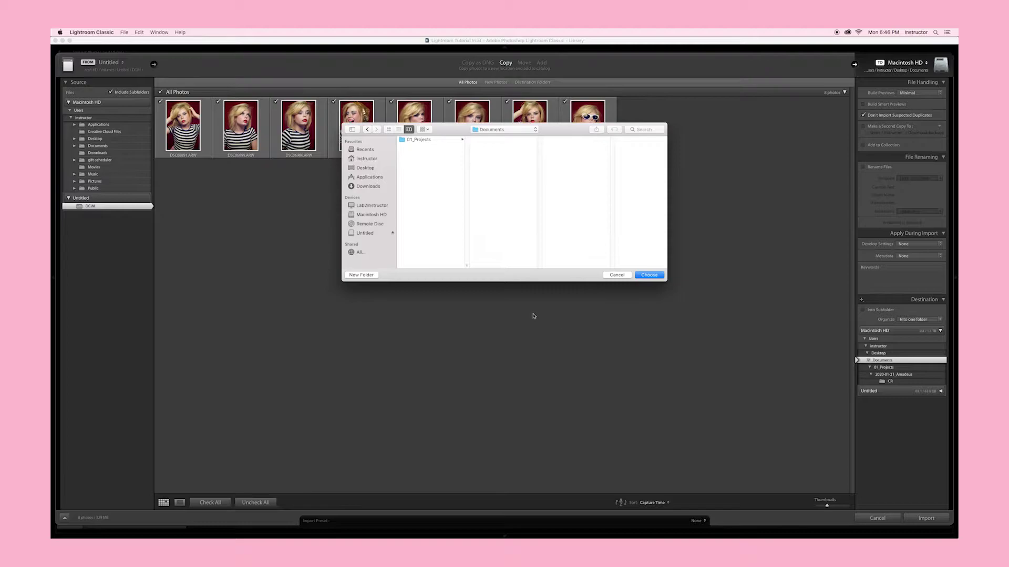
left_click(432, 141)
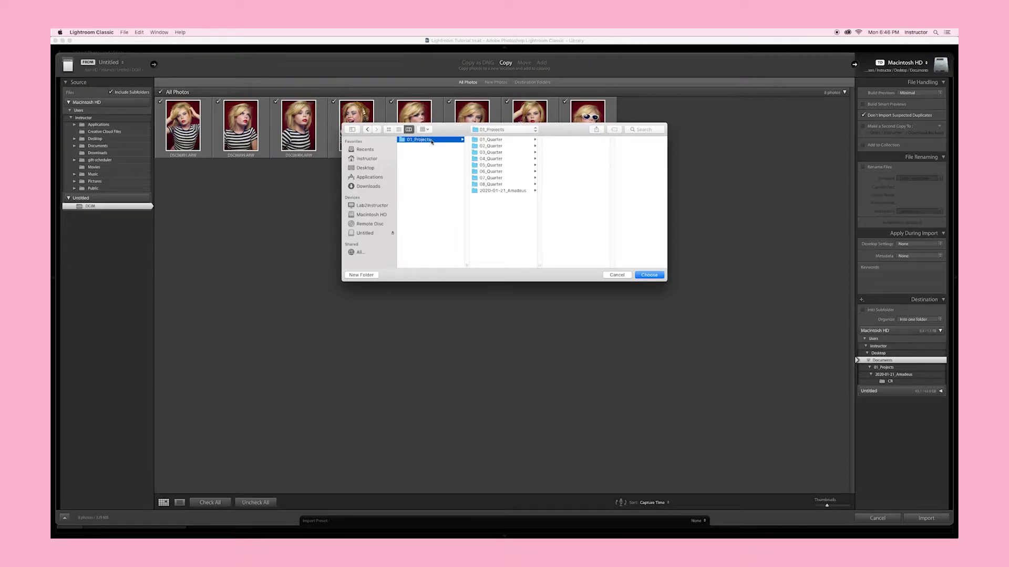
left_click(371, 275)
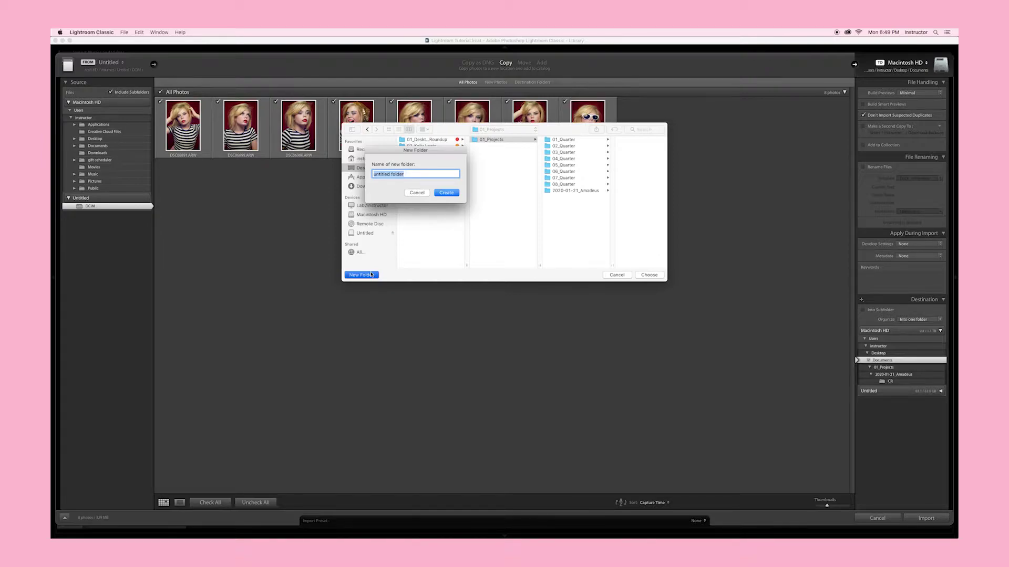
type("2018-07-06_Blondie")
left_click(447, 192)
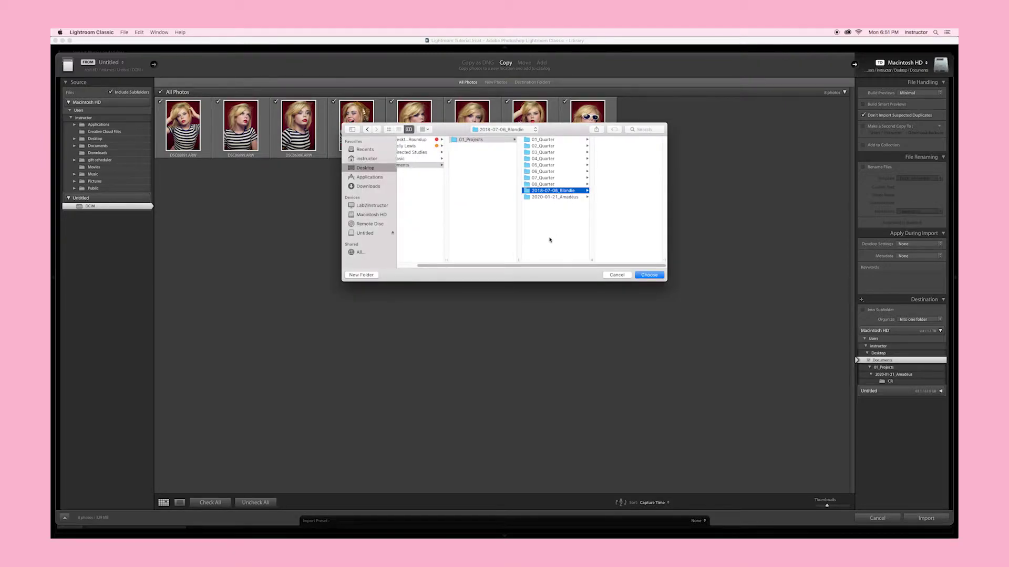
Create a CR subfolder inside 2018-07-06_Blondie and set it as the import destination
left_click(370, 275)
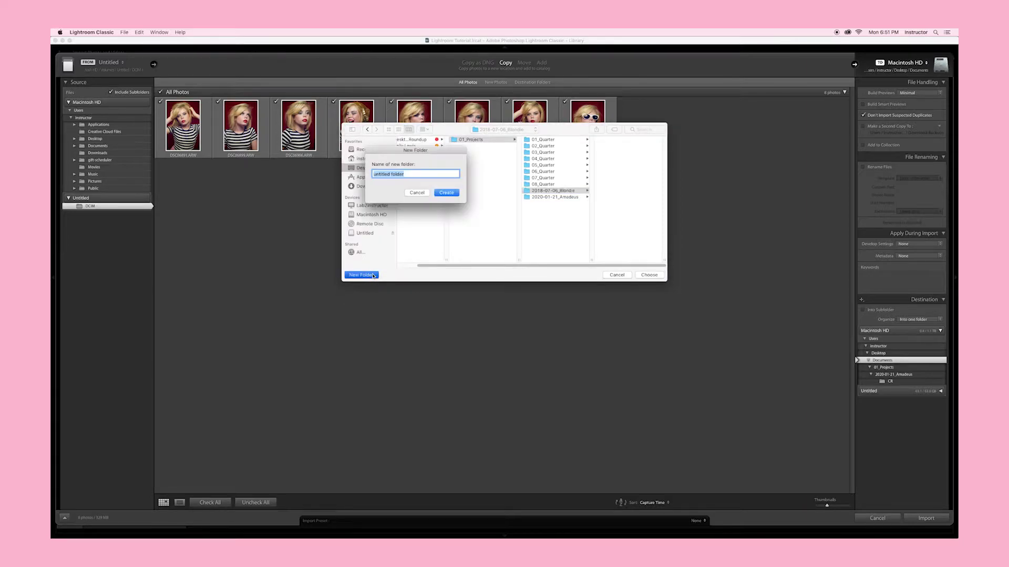
type("CR")
left_click(446, 193)
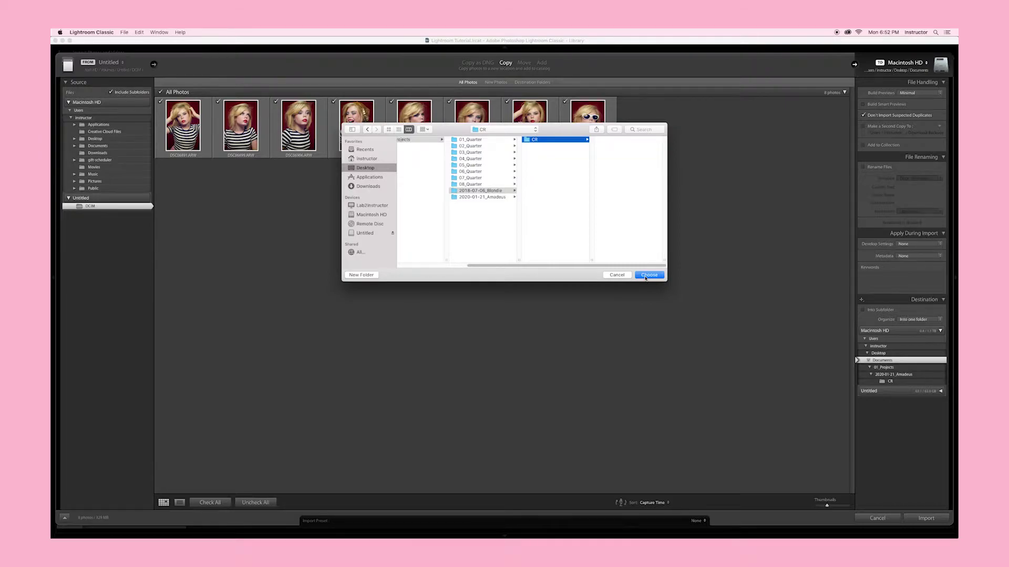
left_click(647, 275)
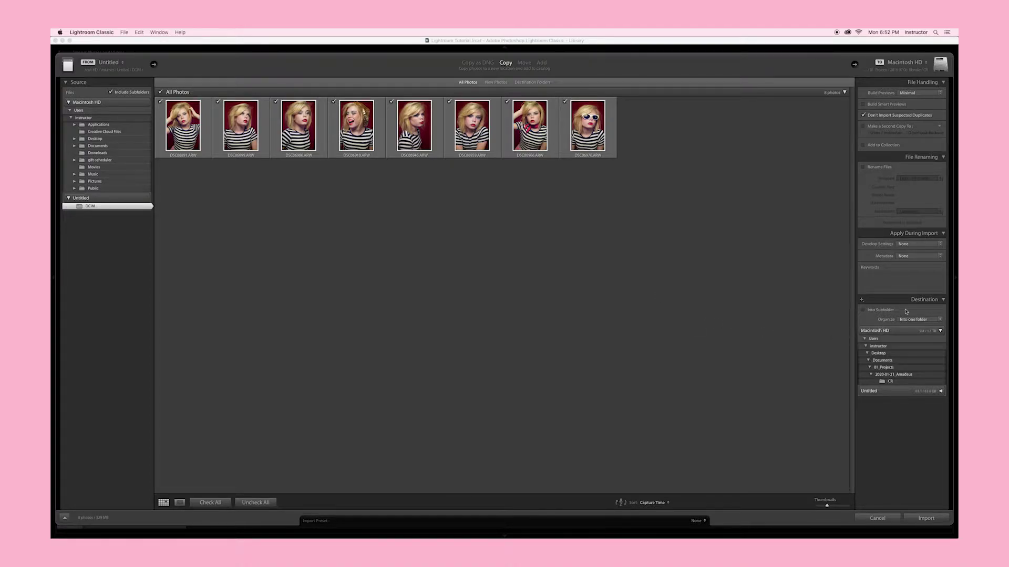
Set the develop settings applied during import to the 01 RAW Edit preset and import the photos
left_click(940, 244)
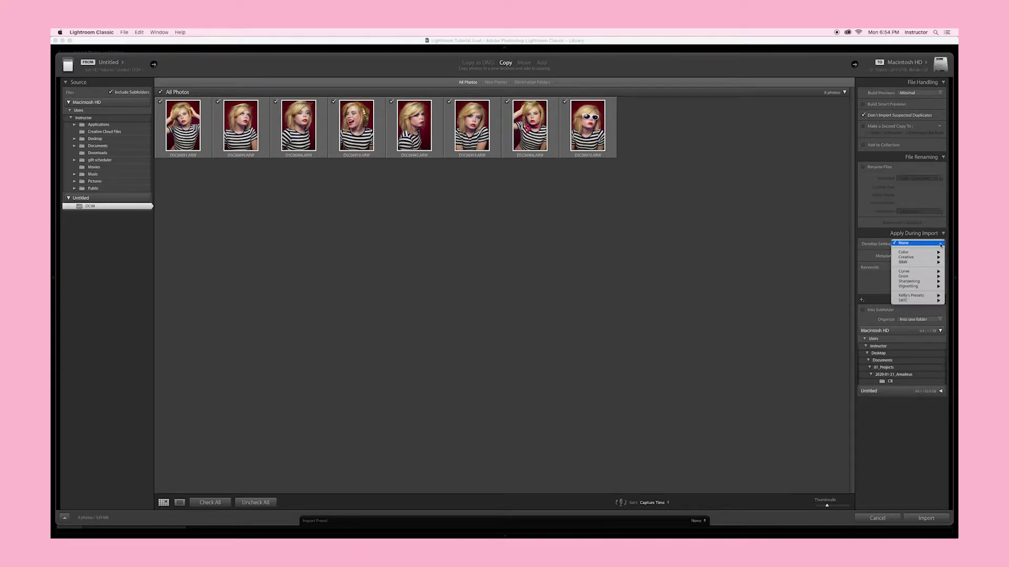
mouse_move(939, 296)
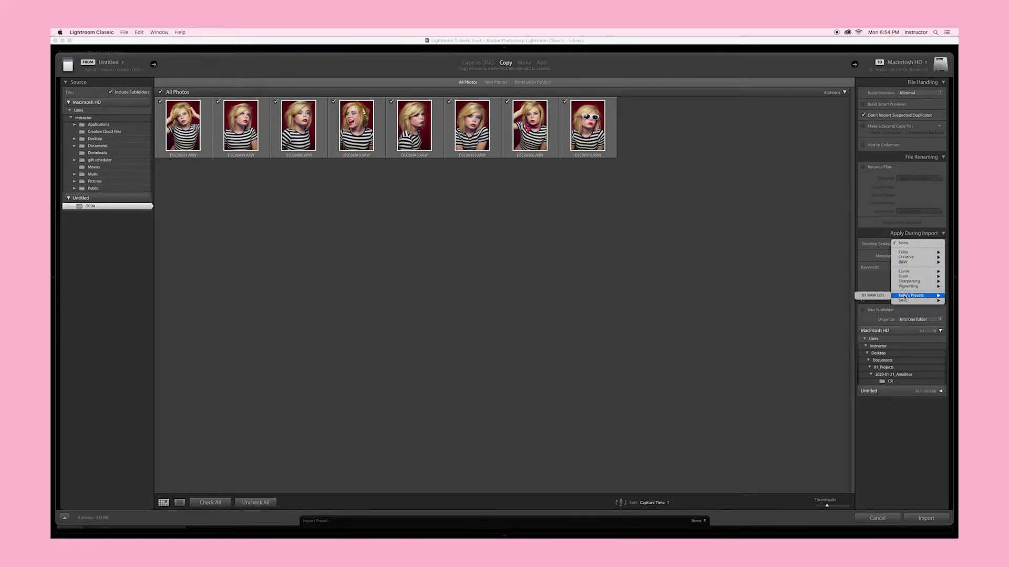
left_click(875, 296)
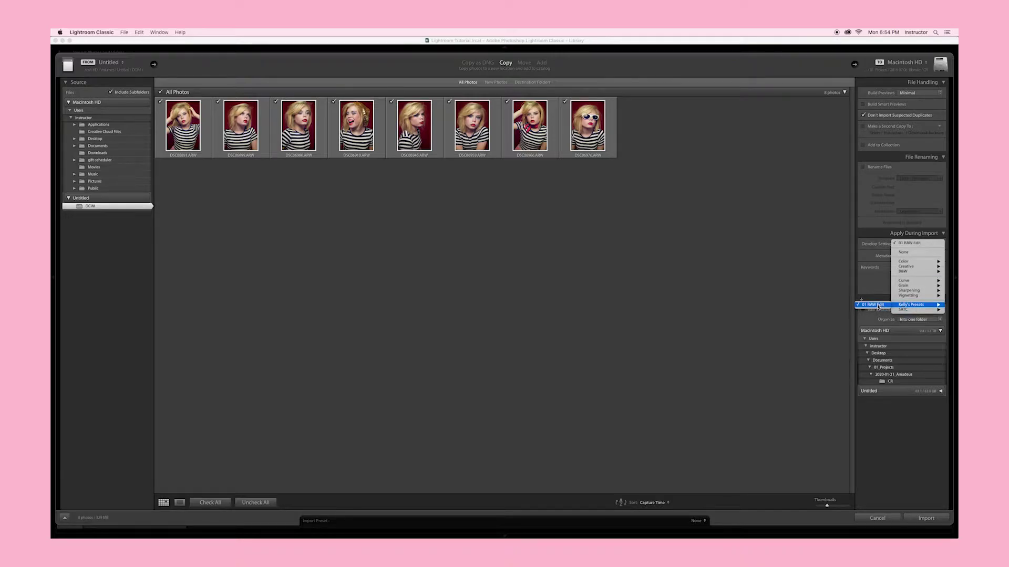
left_click(875, 305)
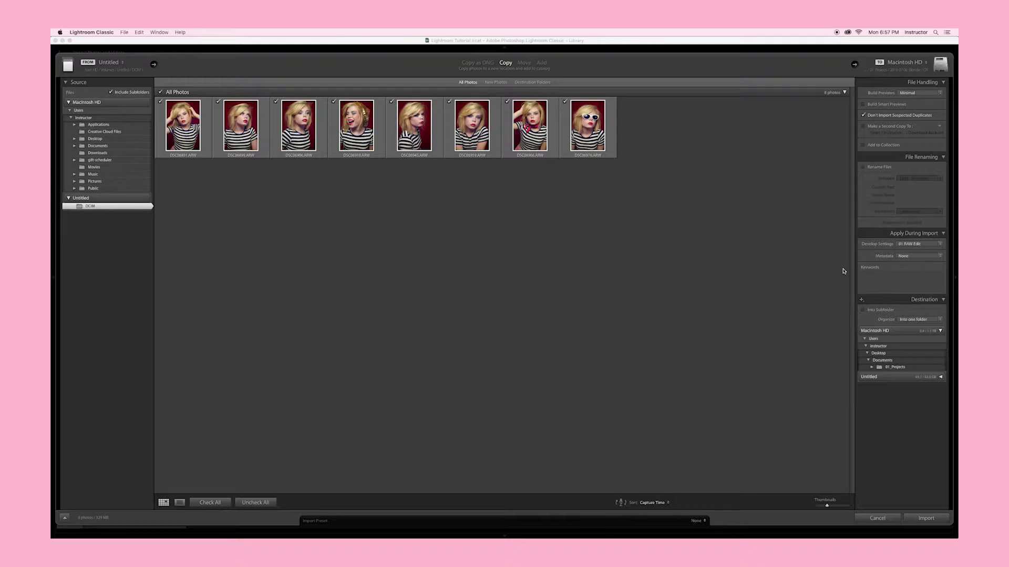
left_click(922, 517)
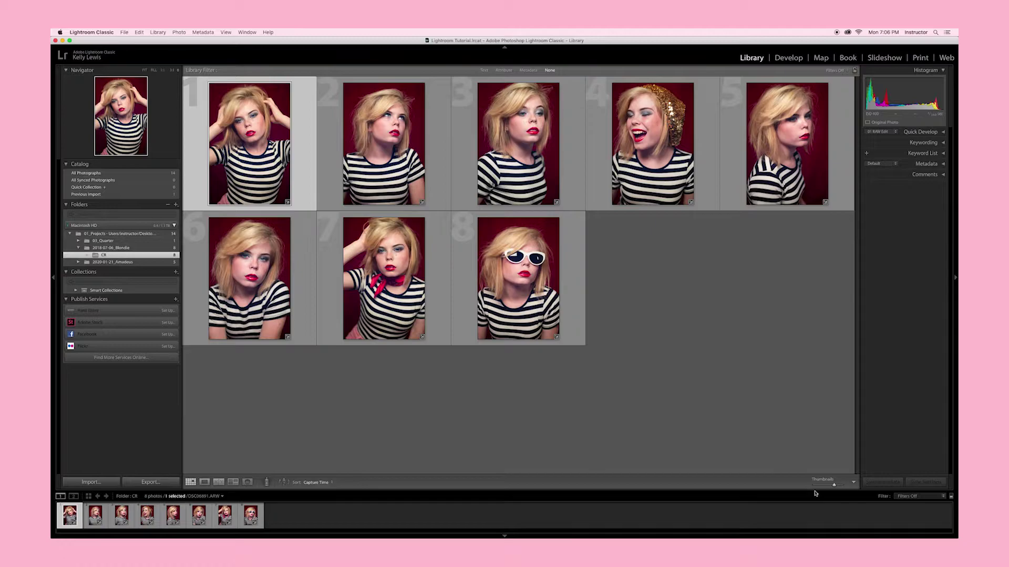
Enlarge the grid thumbnails and give one-star ratings to photos 2, 4, 5, 7 and 8
left_click_drag(835, 487, 838, 486)
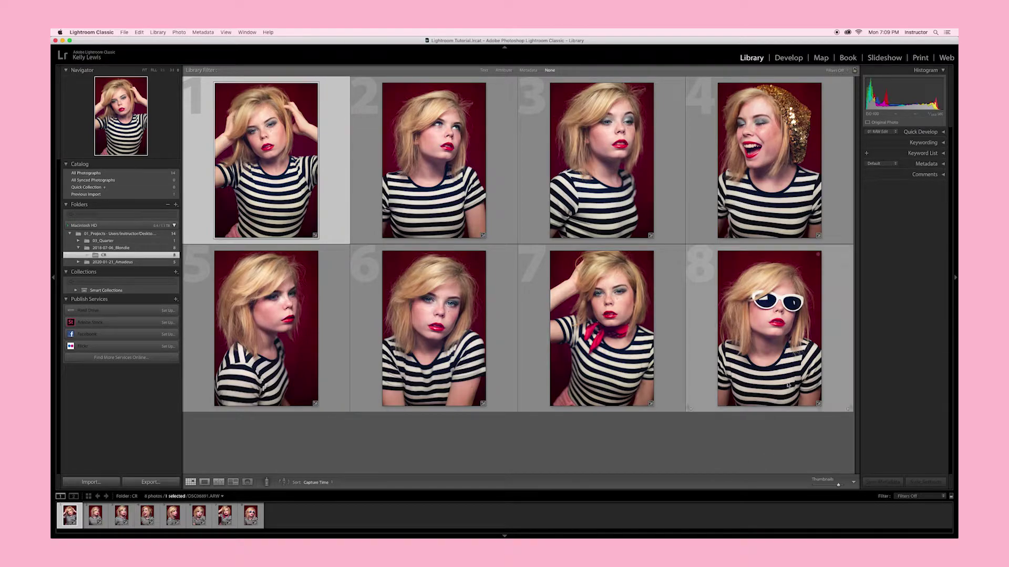
left_click(777, 362)
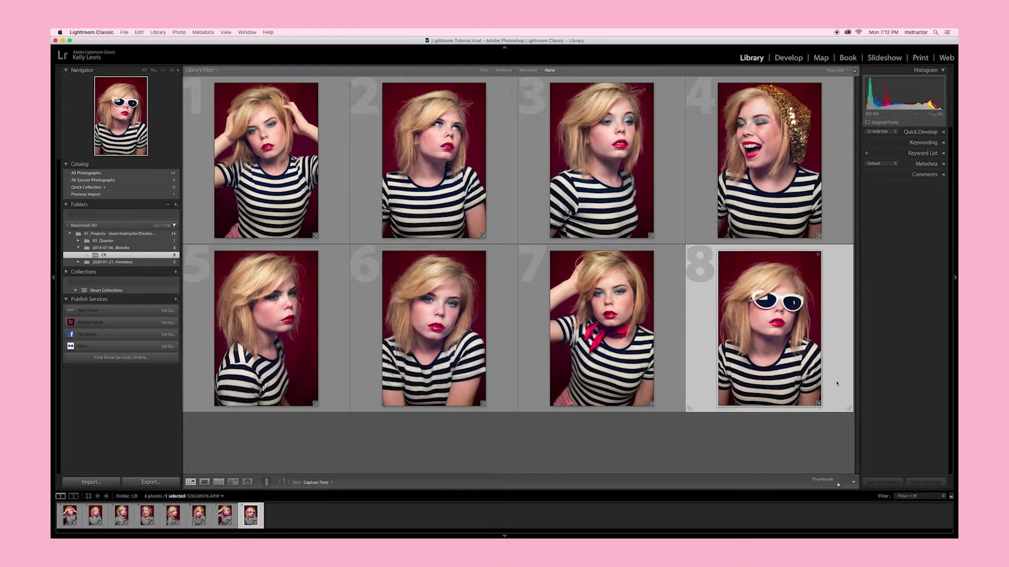
key("Left")
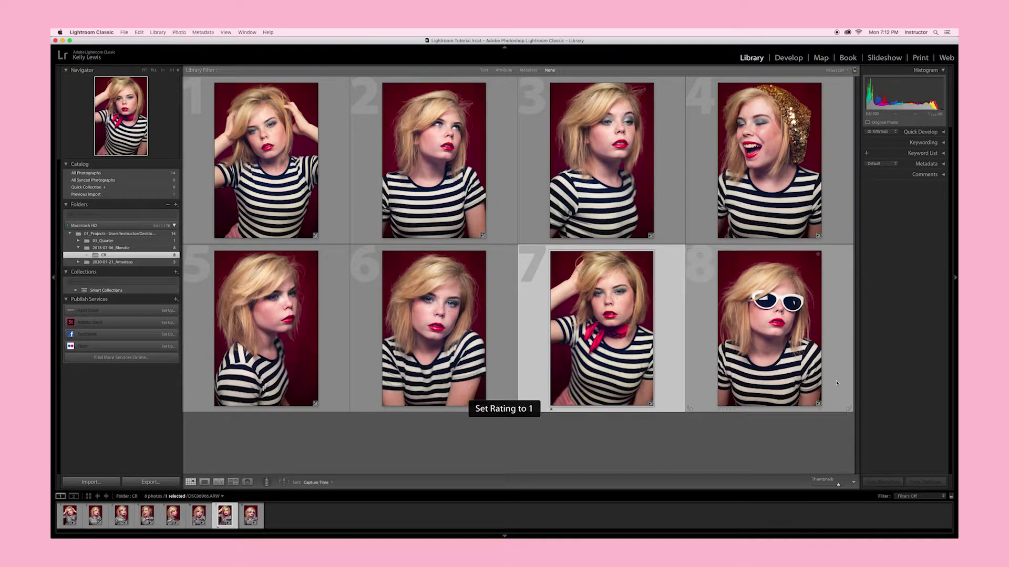
key("Left")
key("Left")
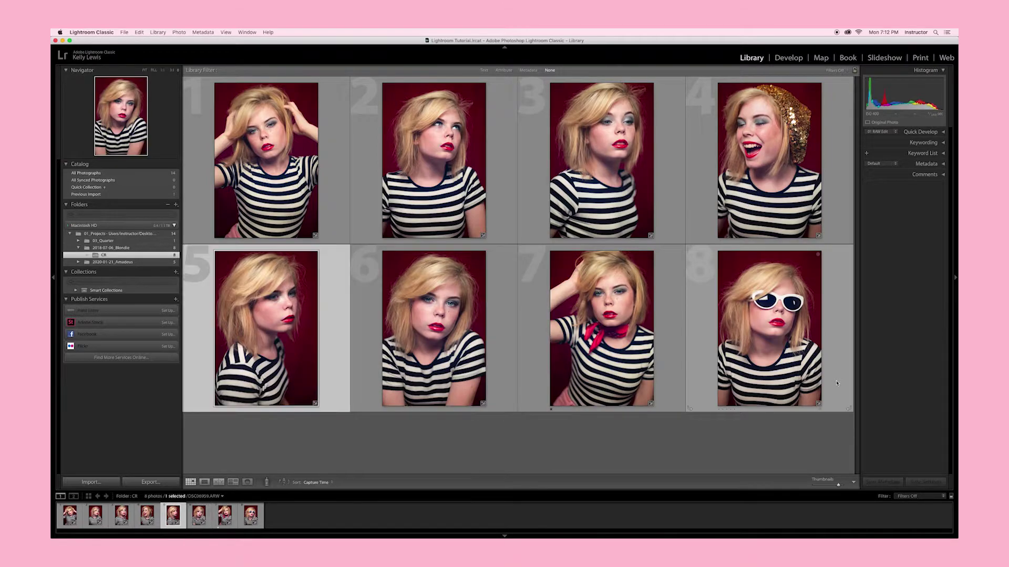
key("1")
key("Left")
key("1")
key("Left")
key("Left")
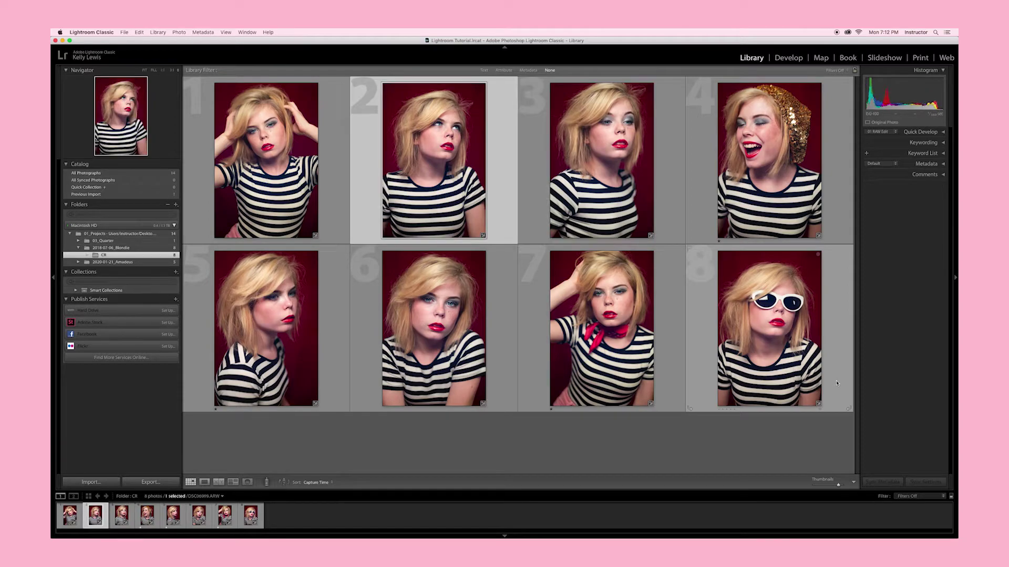
key("1")
View photo 2 enlarged, return to the grid and try clearing its star rating
key("e")
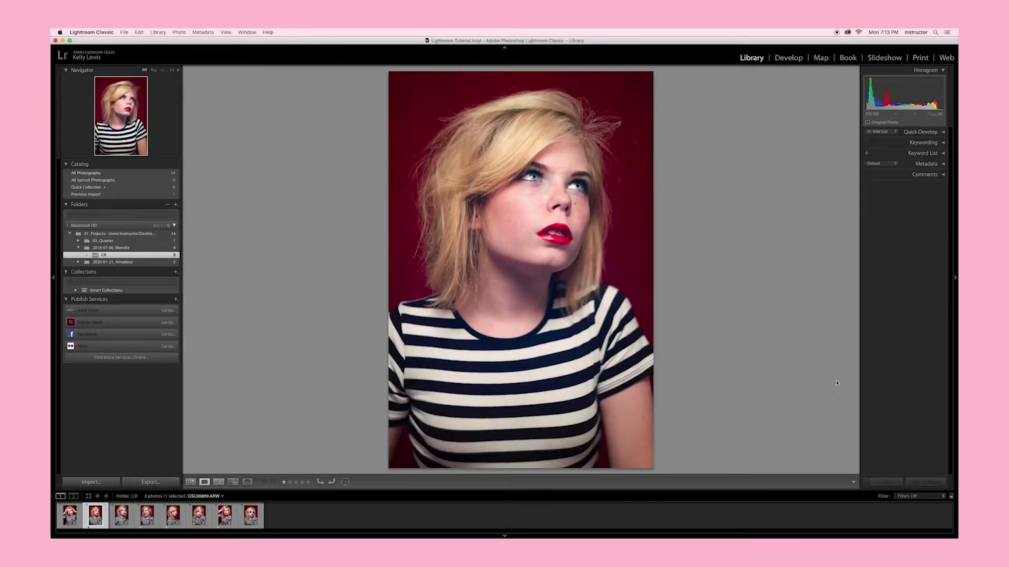
key("g")
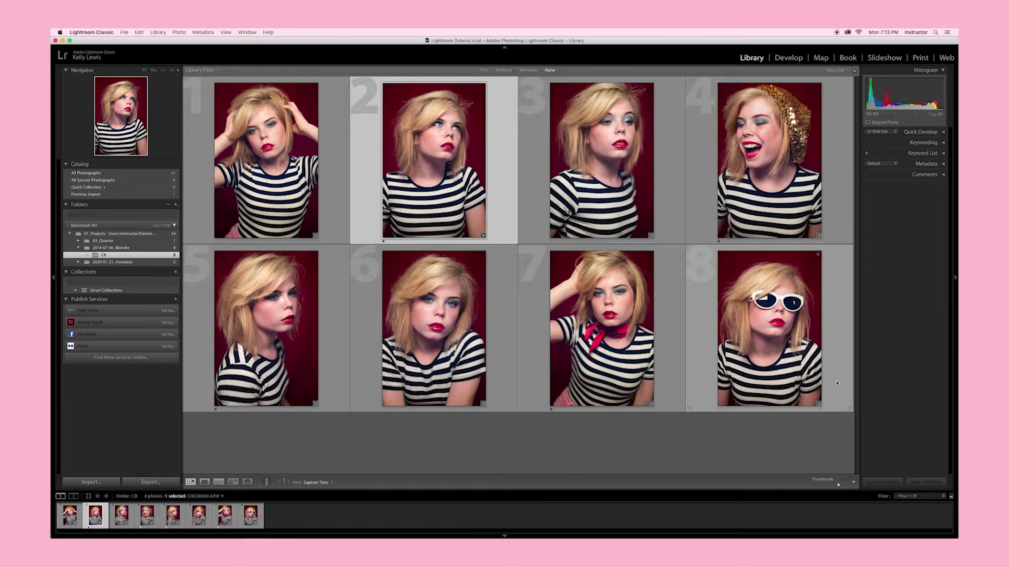
key("0")
key("Left")
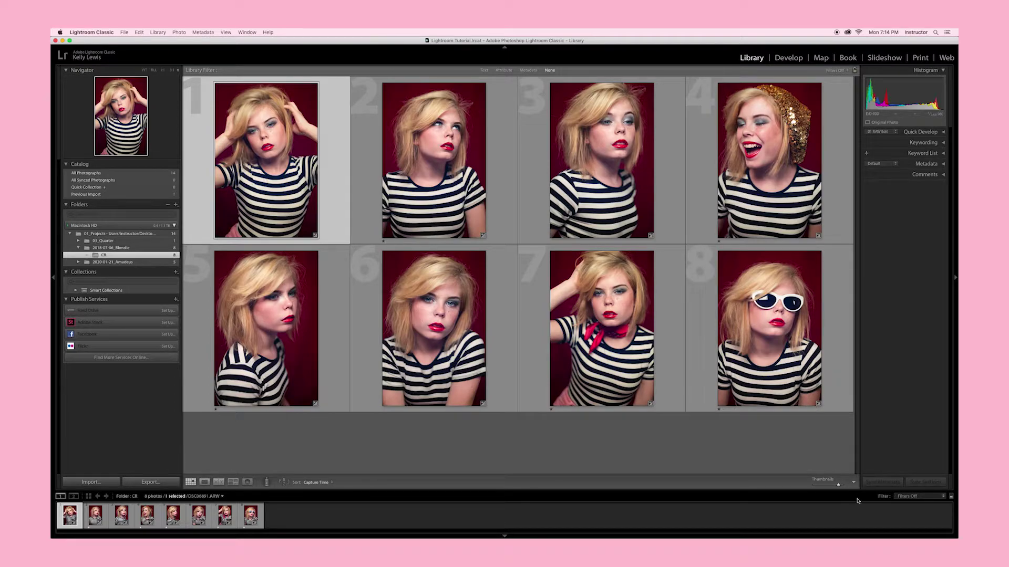
Filter the library to rated photos of one star or higher, switching the star filter off and back on
left_click(931, 499)
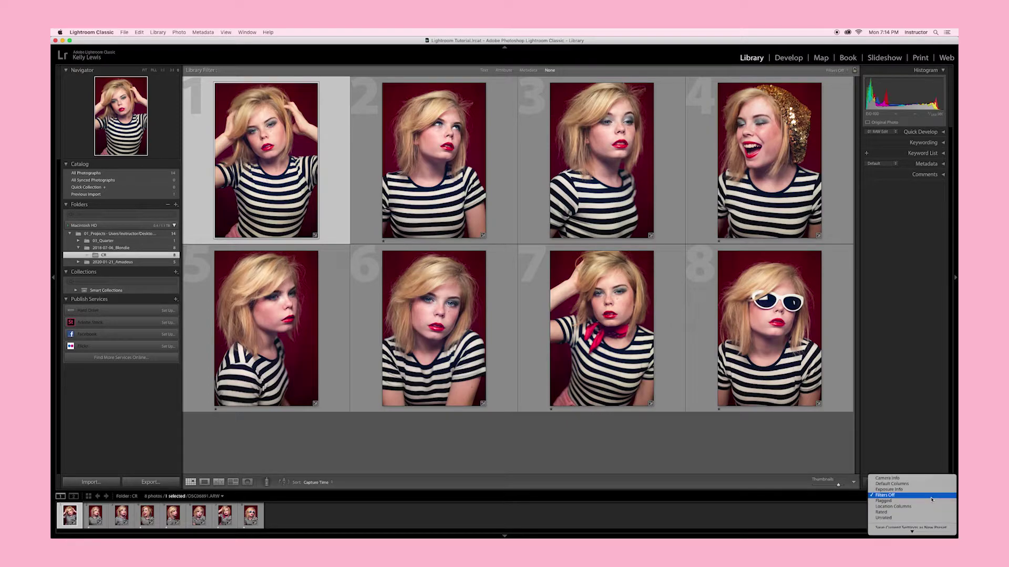
left_click(921, 516)
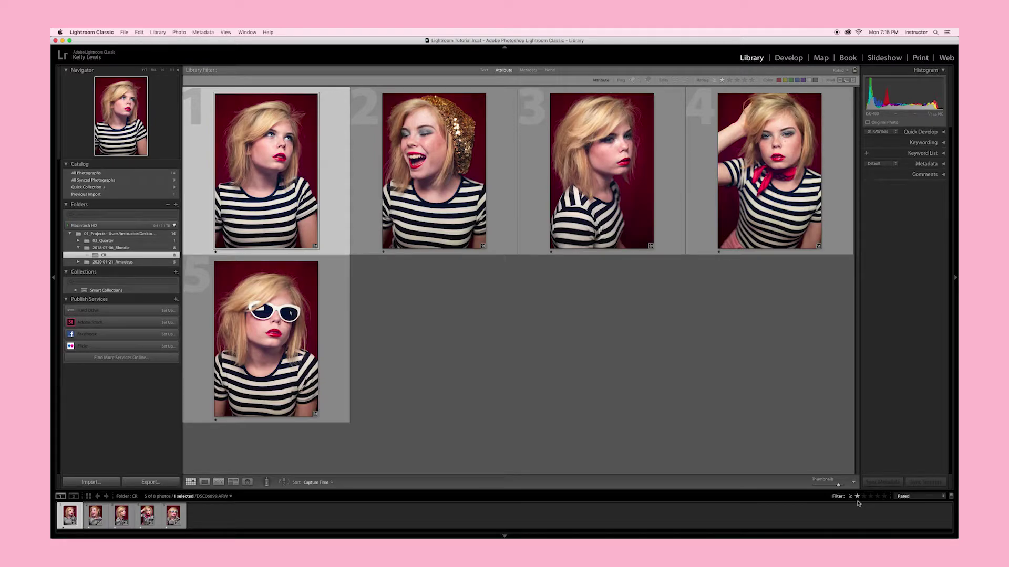
left_click(857, 496)
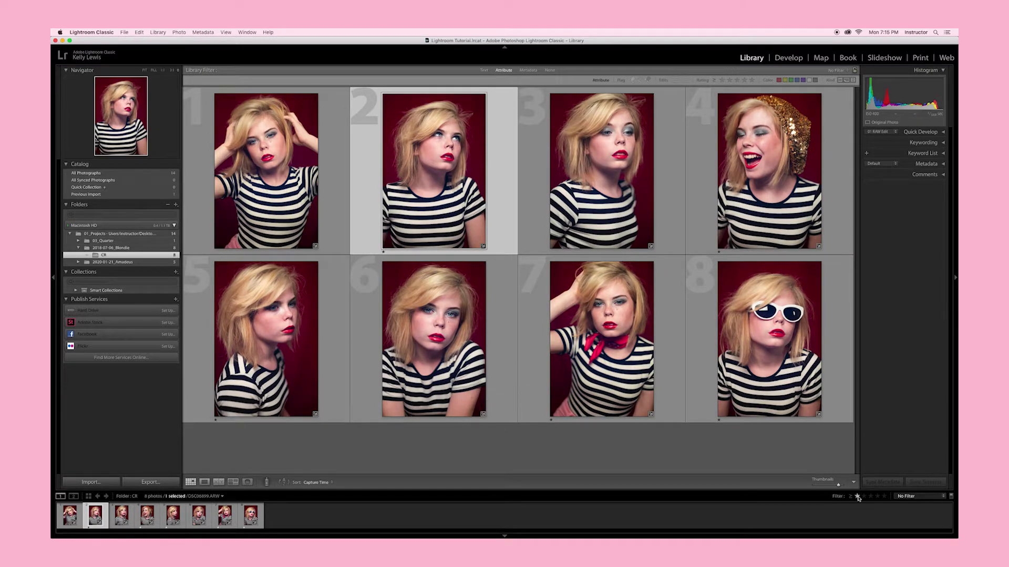
left_click(857, 497)
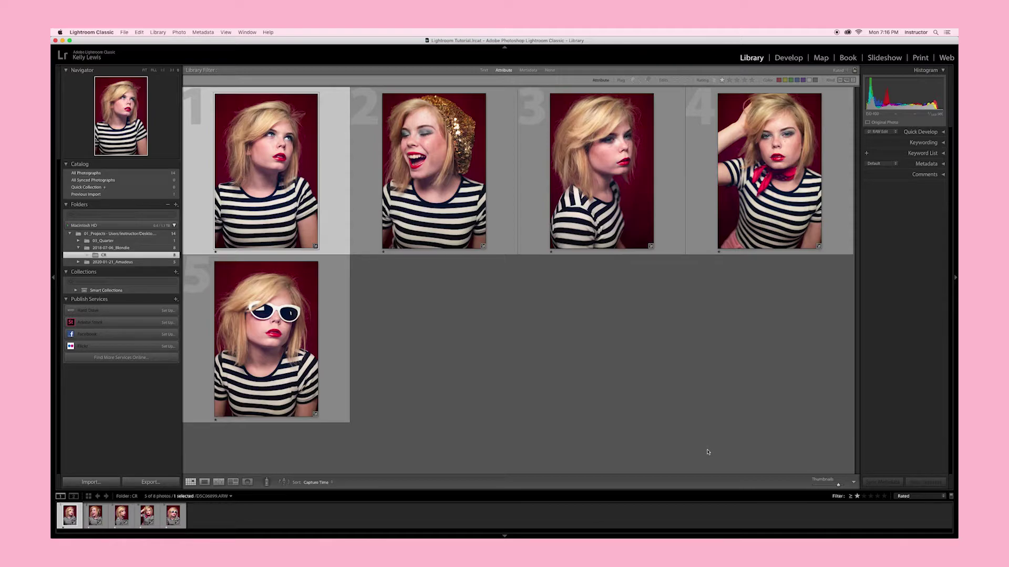
Select the photo with the red neck scarf and open it in the Develop module
left_click(773, 224)
key("2")
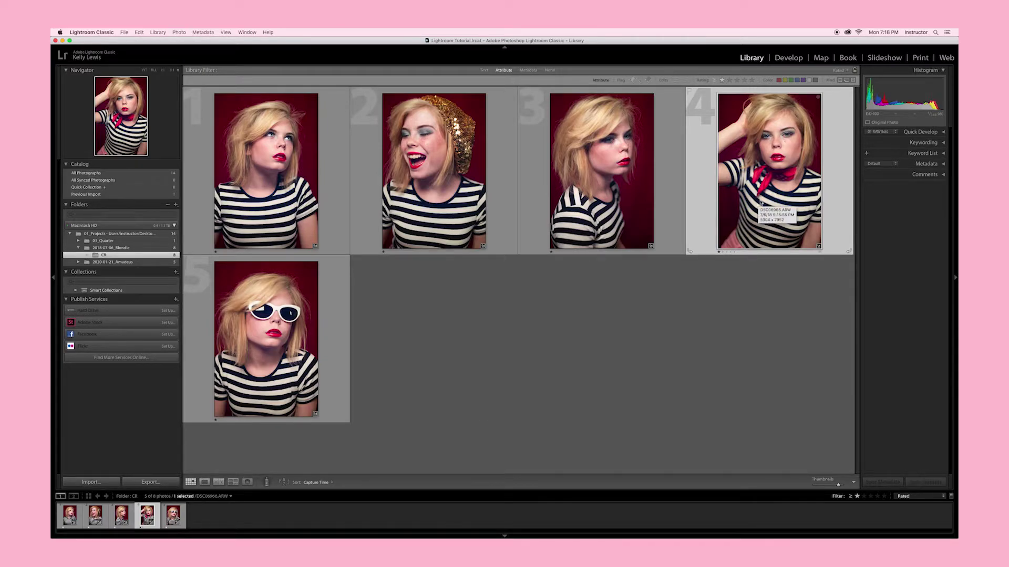
left_click(789, 58)
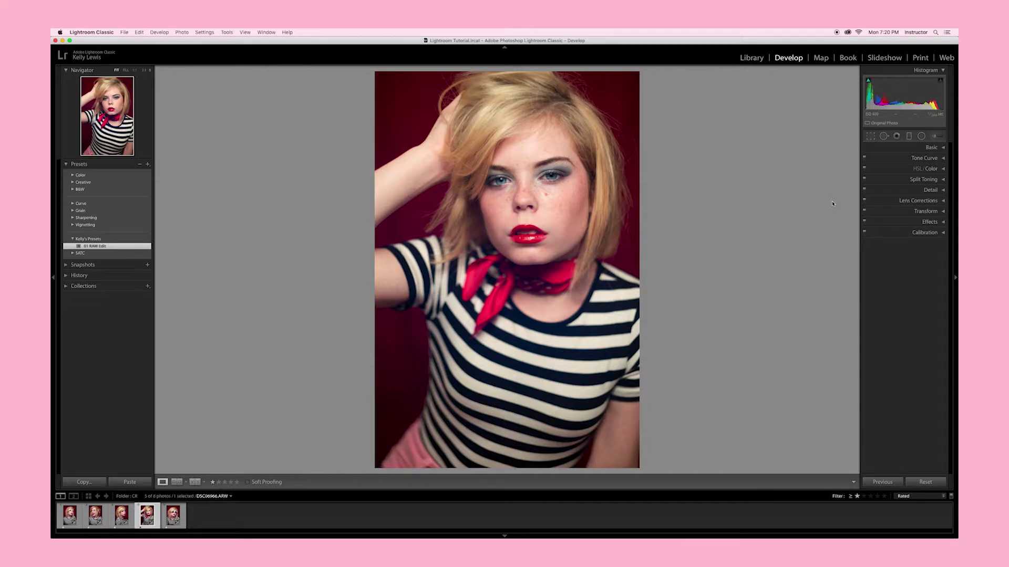
Sample the white balance from a white shirt stripe, then fine-tune the temperature and set the tint to about -7
left_click(943, 148)
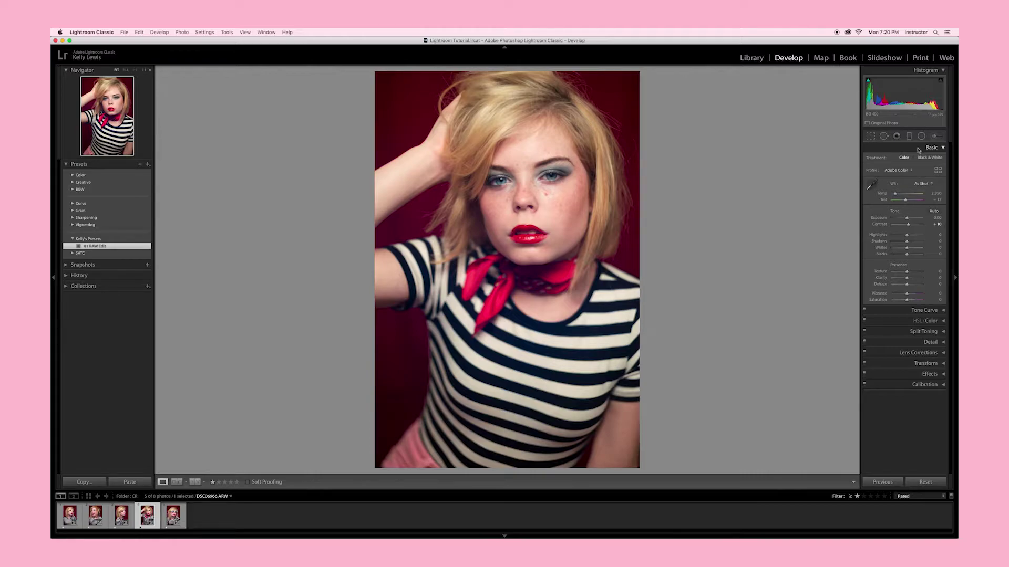
left_click(870, 186)
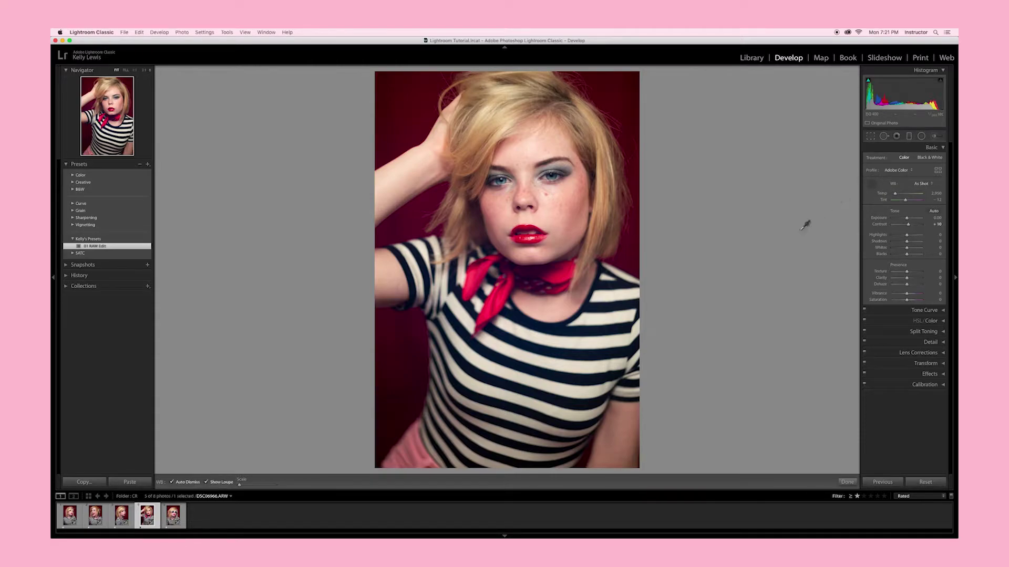
left_click(594, 315)
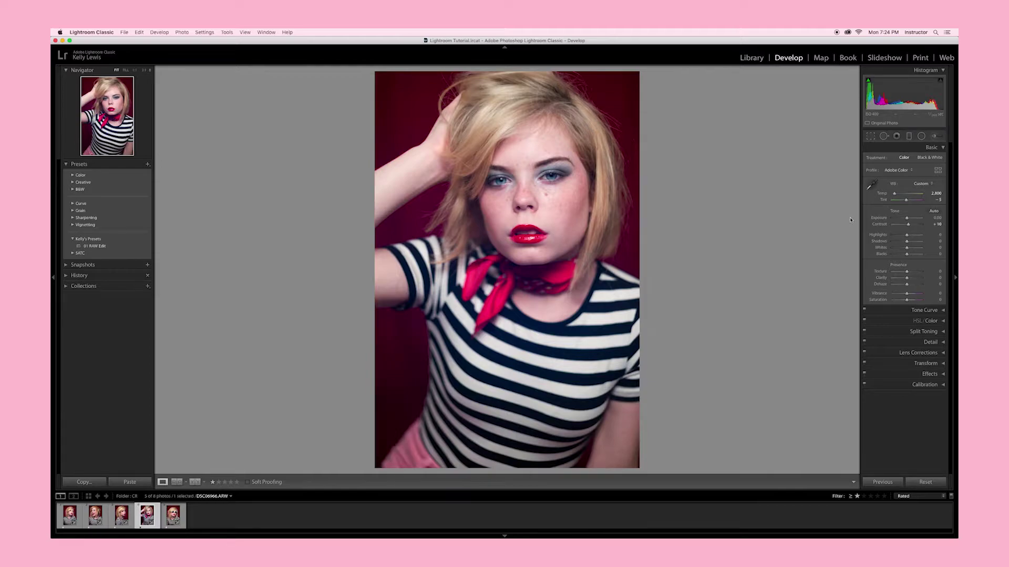
left_click(894, 195)
left_click_drag(895, 195, 895, 195)
left_click_drag(906, 202, 906, 201)
left_click_drag(905, 201, 905, 201)
Raise the photo's exposure to about +0.65 and its contrast to about +60
left_click(906, 220)
left_click_drag(907, 220, 909, 220)
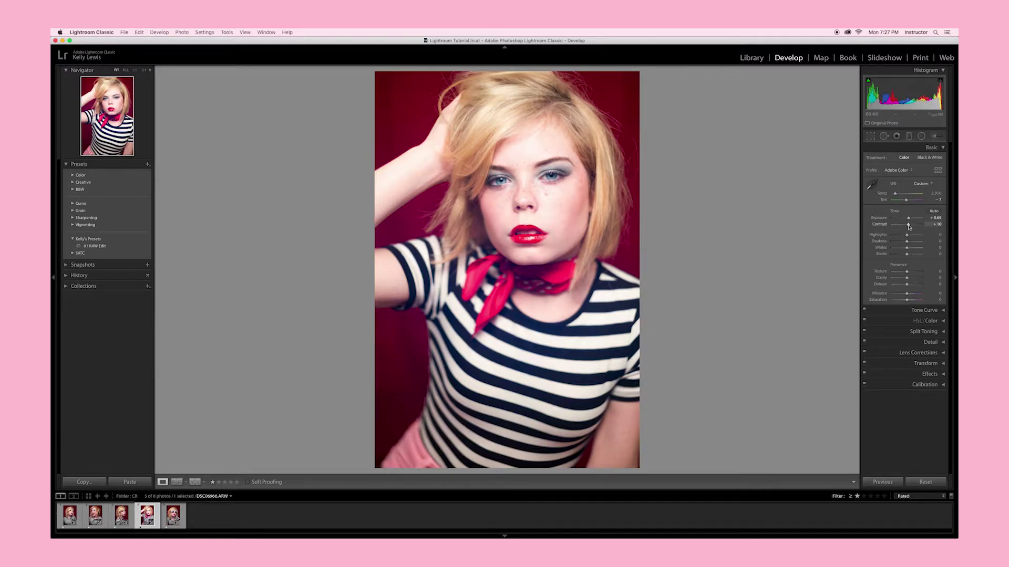
left_click_drag(908, 226, 908, 226)
left_click_drag(908, 226, 916, 227)
Adjust the portrait's tone with highlights at about -5, shadows about +43, whites -100 and blacks about -60
left_click_drag(906, 236, 905, 237)
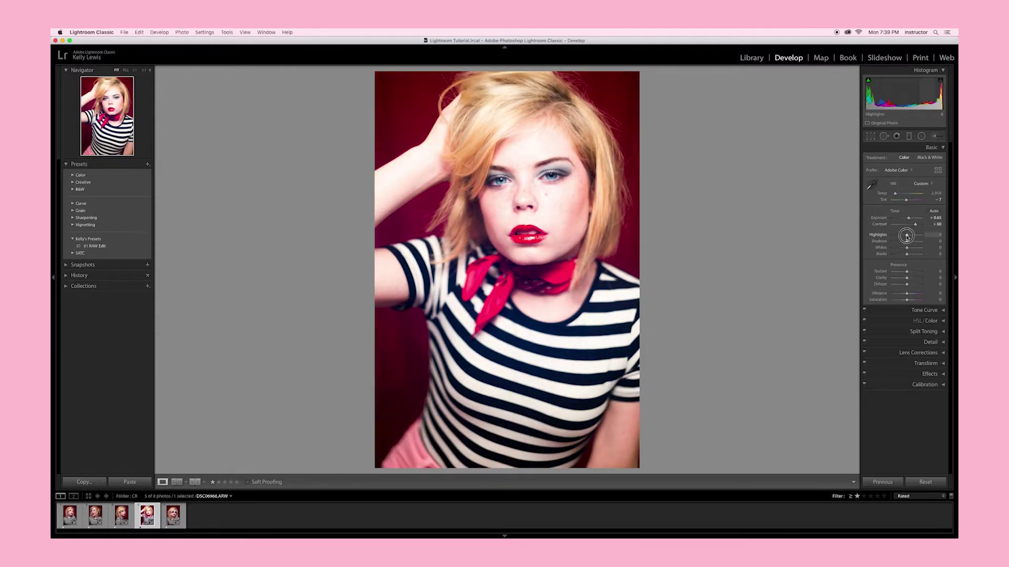
left_click_drag(906, 242, 913, 242)
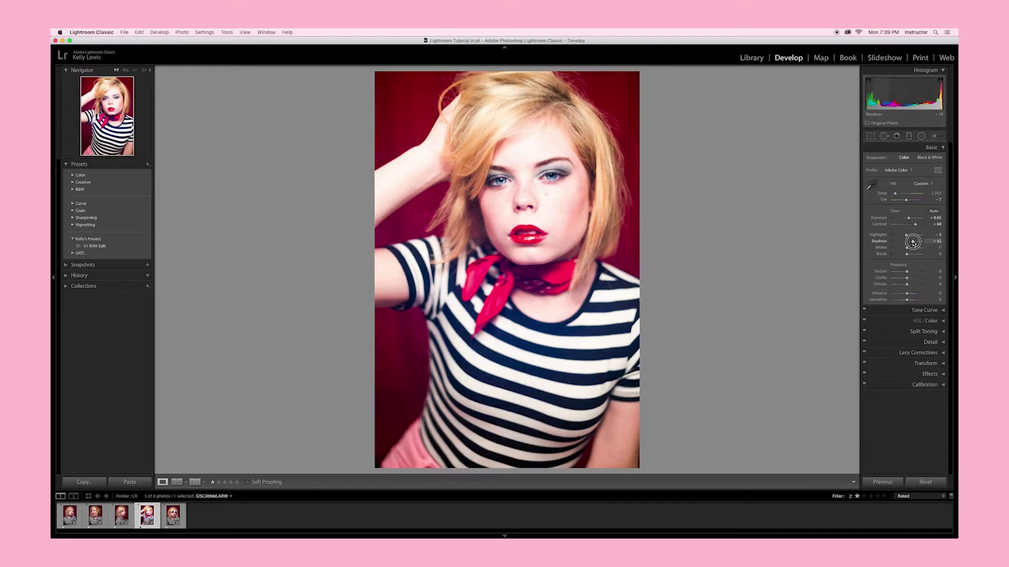
left_click_drag(913, 242, 913, 242)
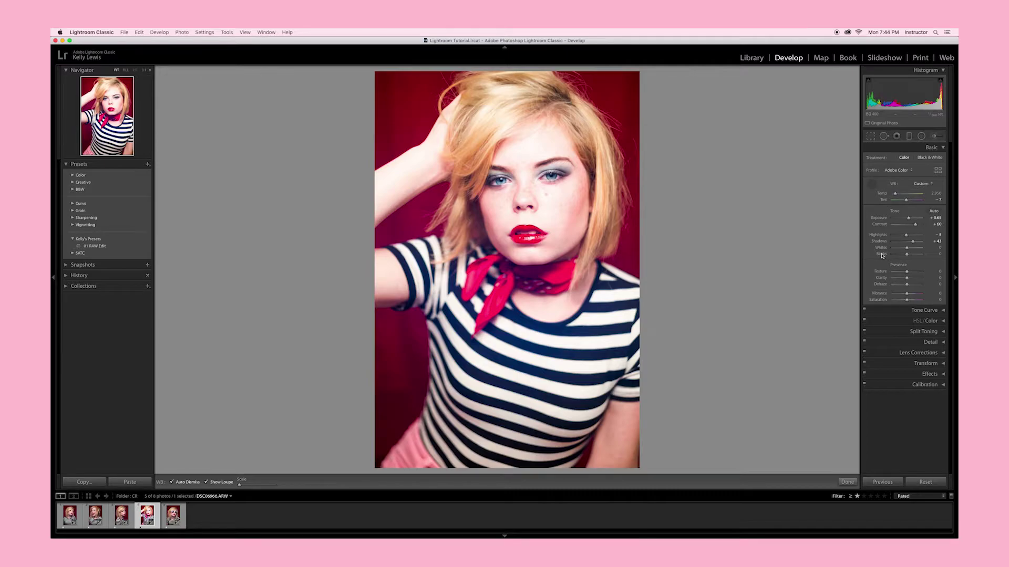
mouse_move(907, 250)
left_mouse_down()
mouse_move(891, 250)
mouse_move(898, 256)
left_mouse_up()
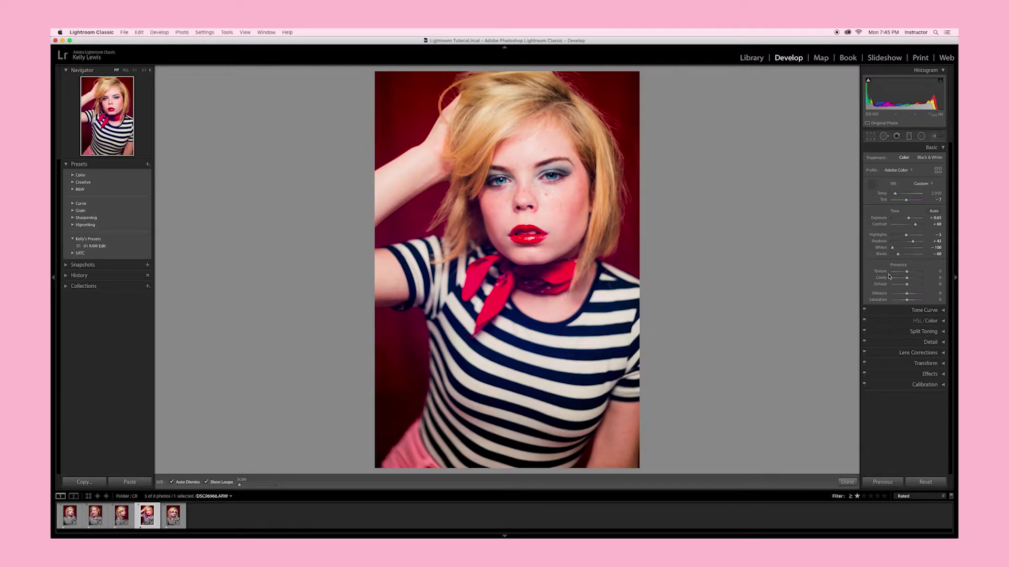
Try the texture adjustment in both directions, leave it at 0, and raise the clarity to about +27
left_click_drag(907, 273, 927, 273)
left_click_drag(921, 274, 879, 272)
left_click(906, 281)
left_click_drag(906, 280, 911, 279)
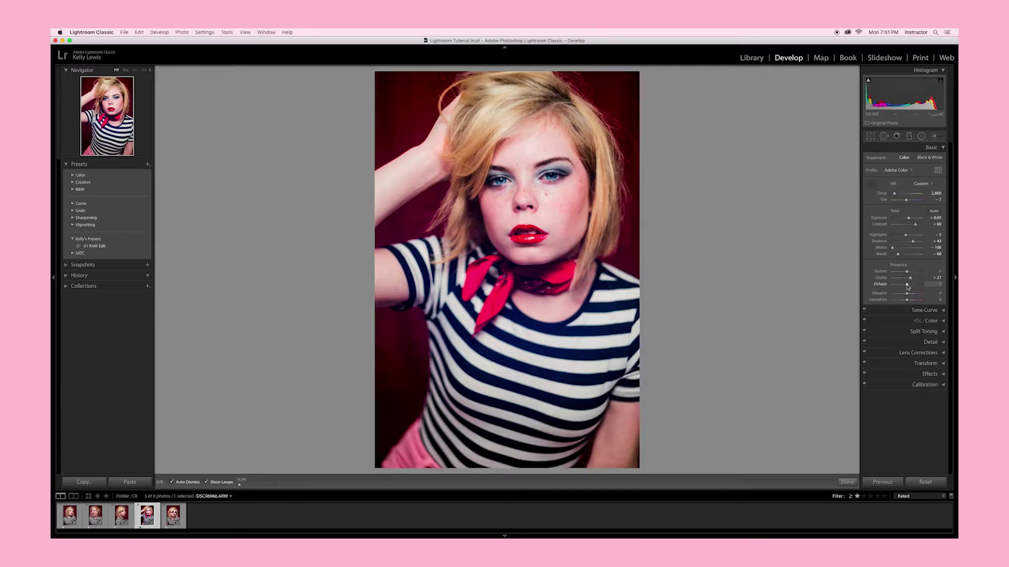
Try dehaze at about -39 and reset it, then raise vibrance to about +9 and saturation to about +12
left_click_drag(907, 287, 901, 287)
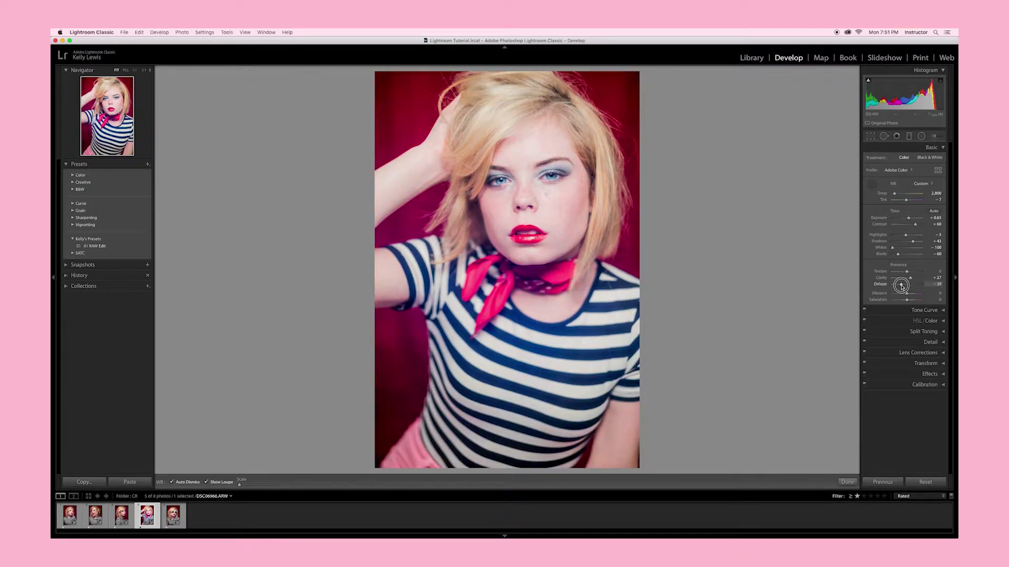
double_click(901, 287)
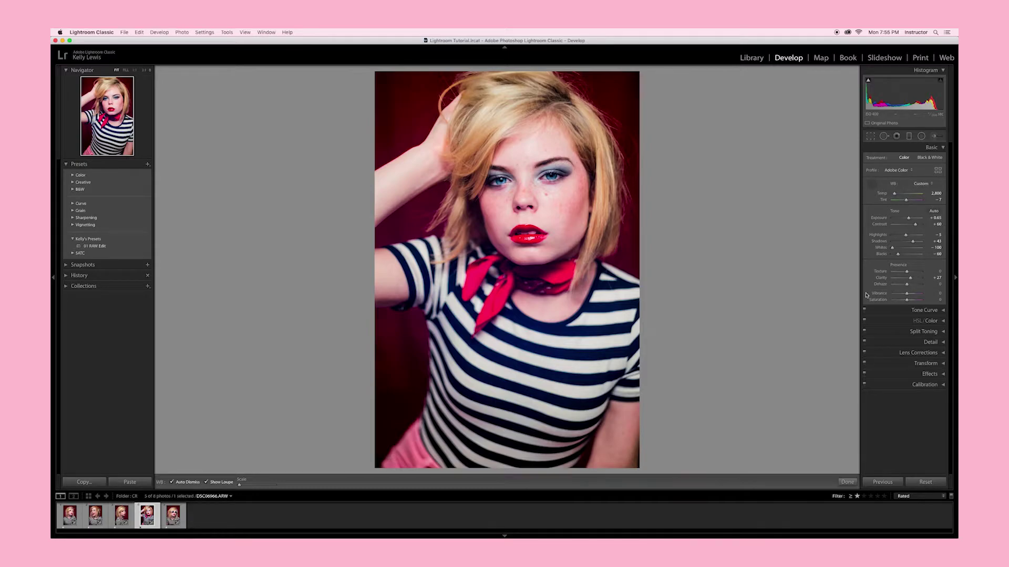
left_click_drag(906, 295, 908, 301)
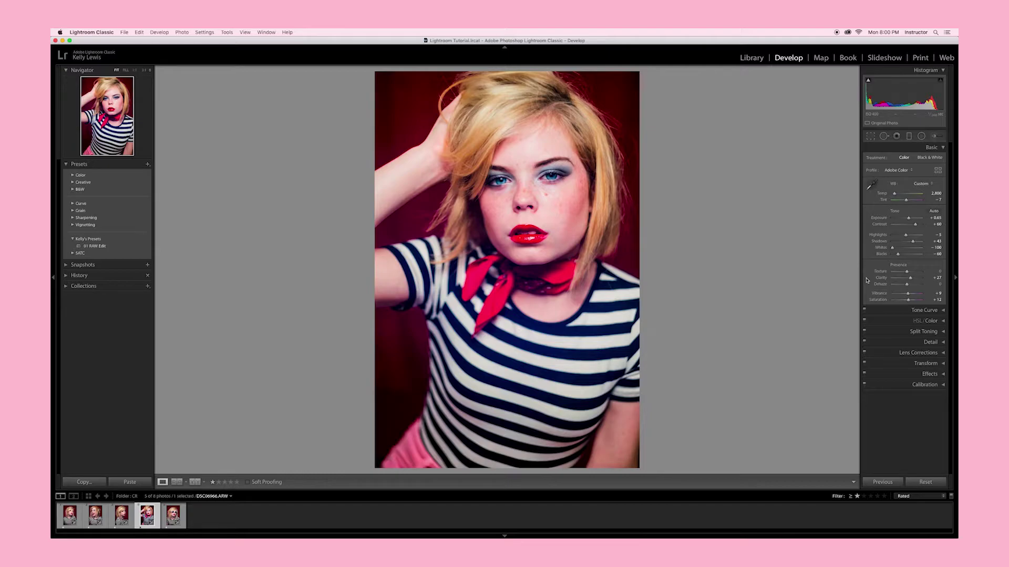
left_click(943, 147)
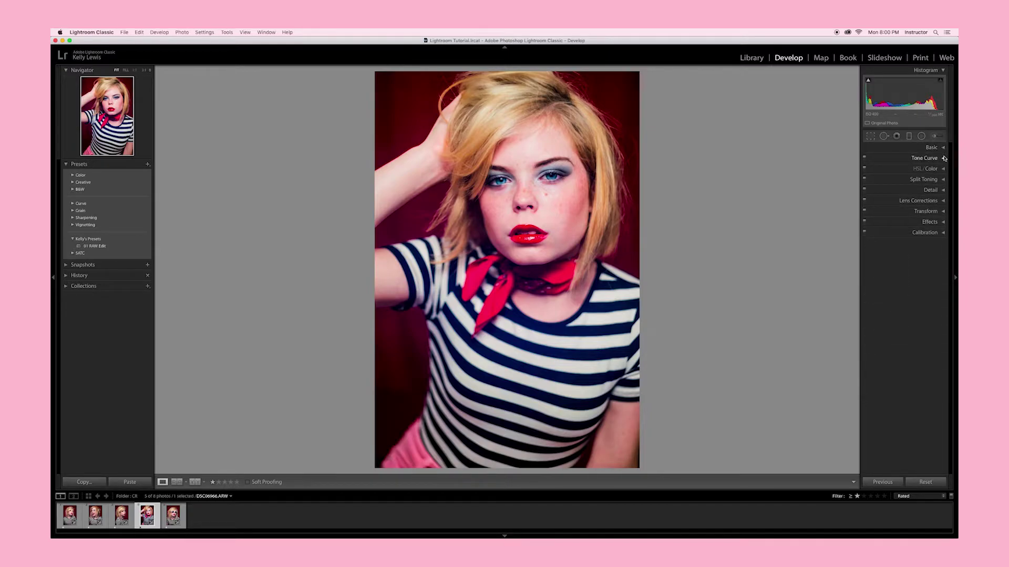
left_click(943, 159)
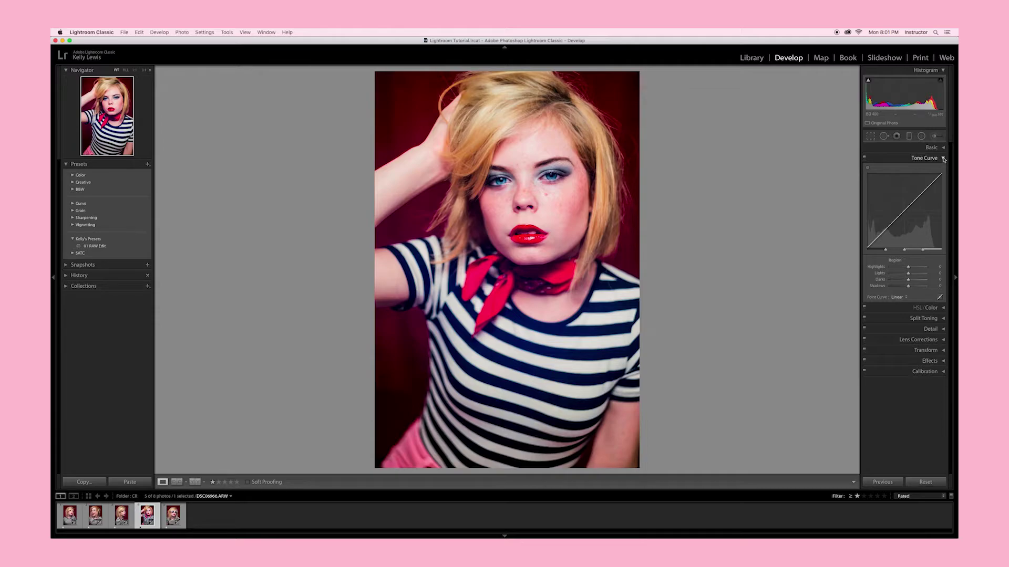
left_click(944, 159)
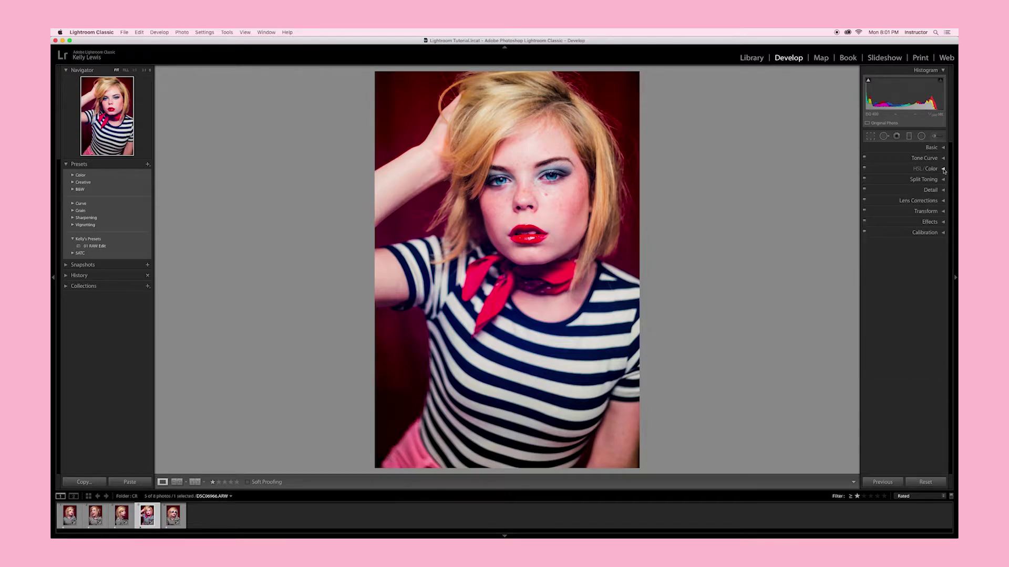
In the HSL/Color adjustments, set the red hue to +29, red saturation to +27 and red luminance to +10
left_click(944, 169)
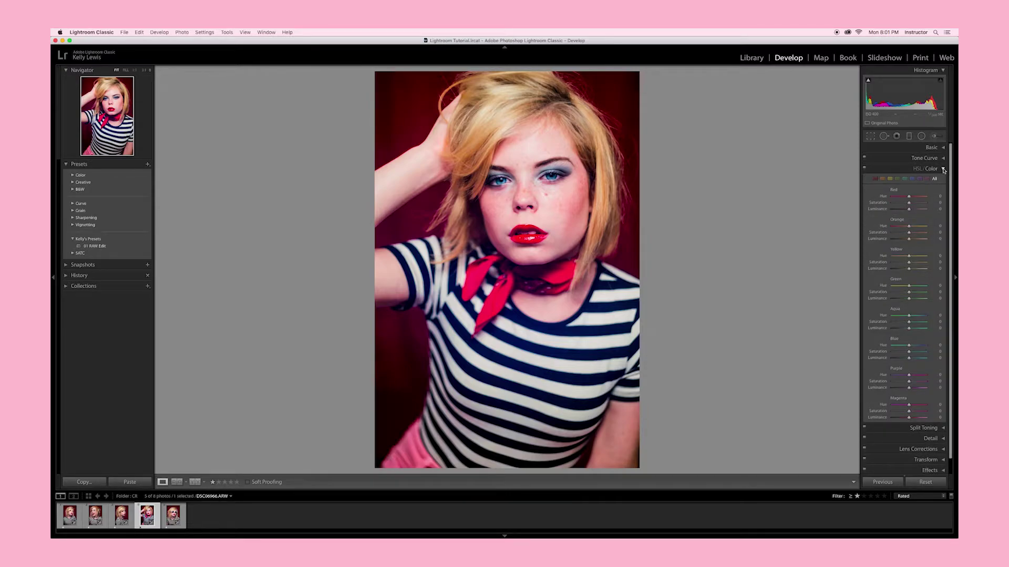
mouse_move(909, 197)
left_mouse_down()
mouse_move(917, 198)
mouse_move(908, 204)
left_mouse_up()
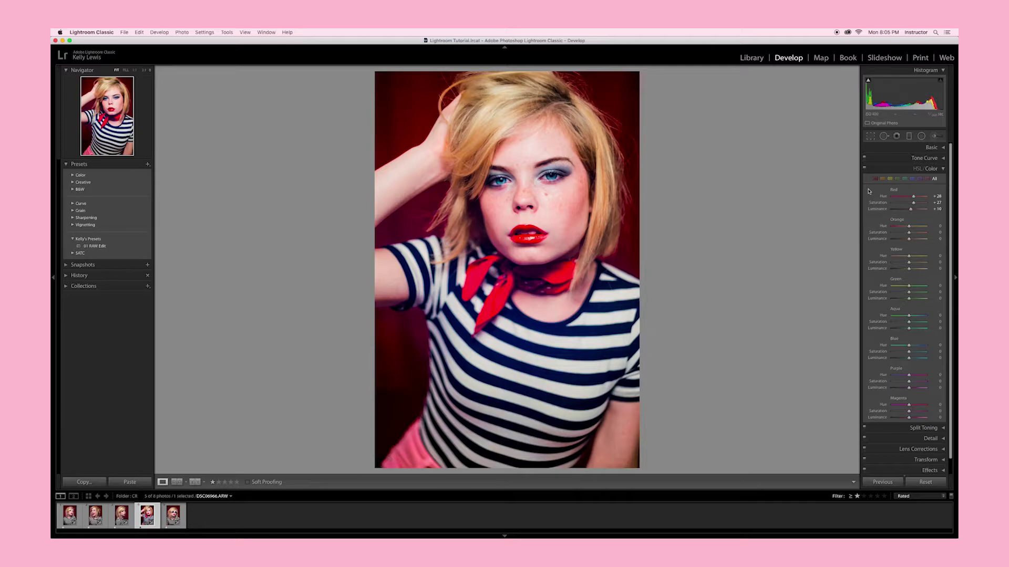
key("super+z")
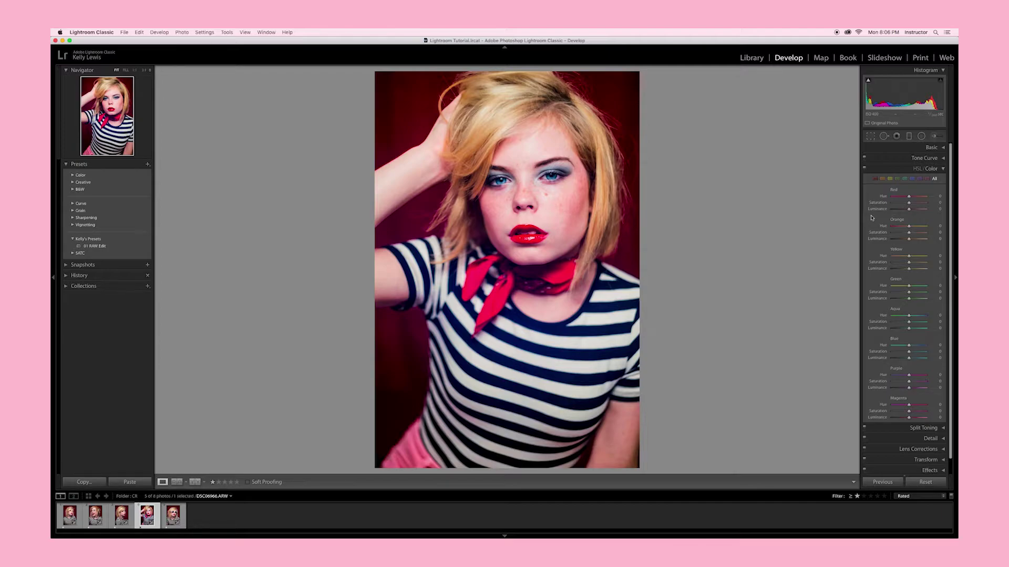
left_click(940, 196)
type("29")
left_click(939, 202)
type("27")
key("Return")
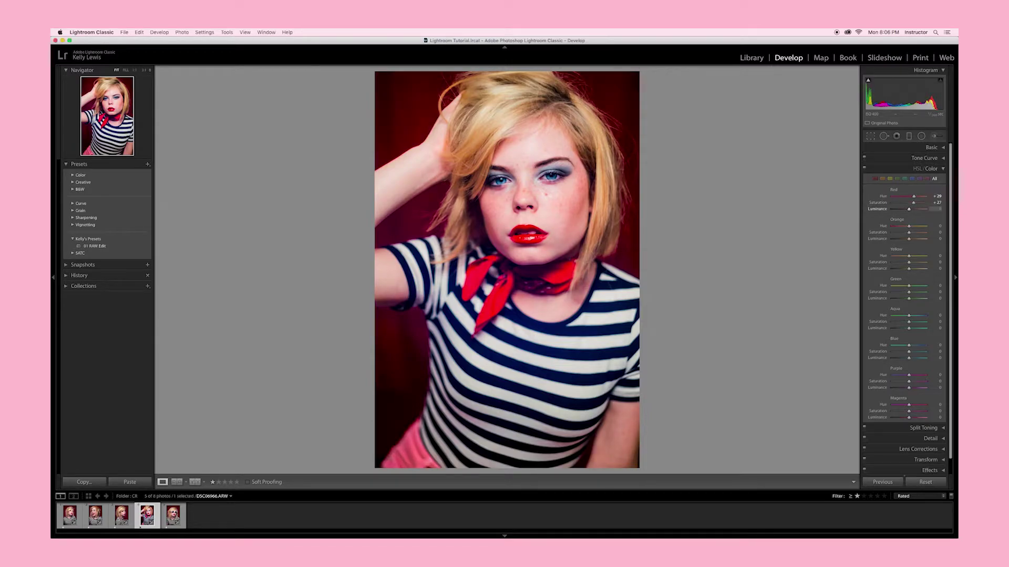
left_click(939, 210)
type("10")
key("Return")
Lower the orange and yellow saturation to about -23 each and raise the orange luminance to about +9
left_click_drag(906, 234, 905, 264)
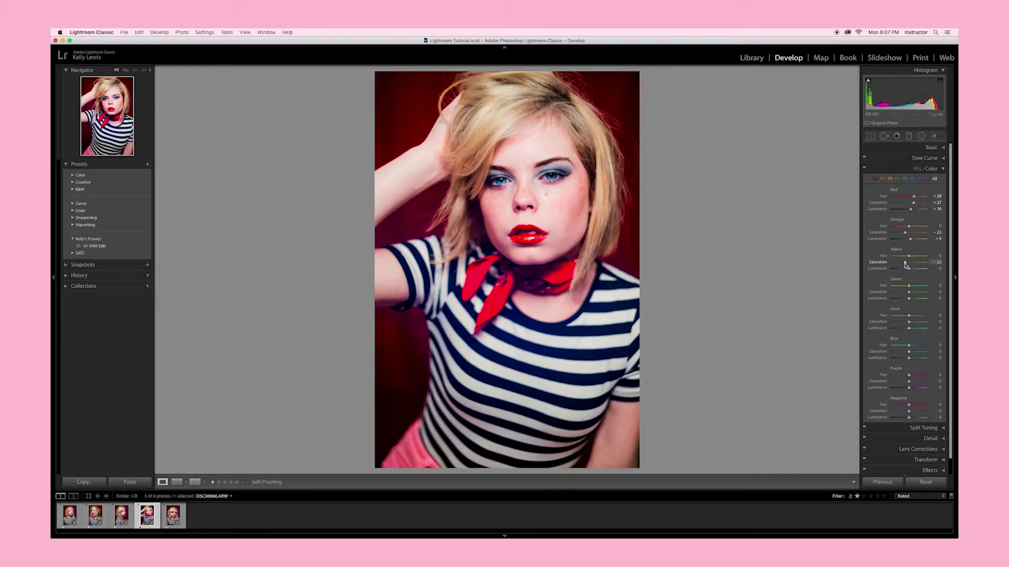
left_click(944, 170)
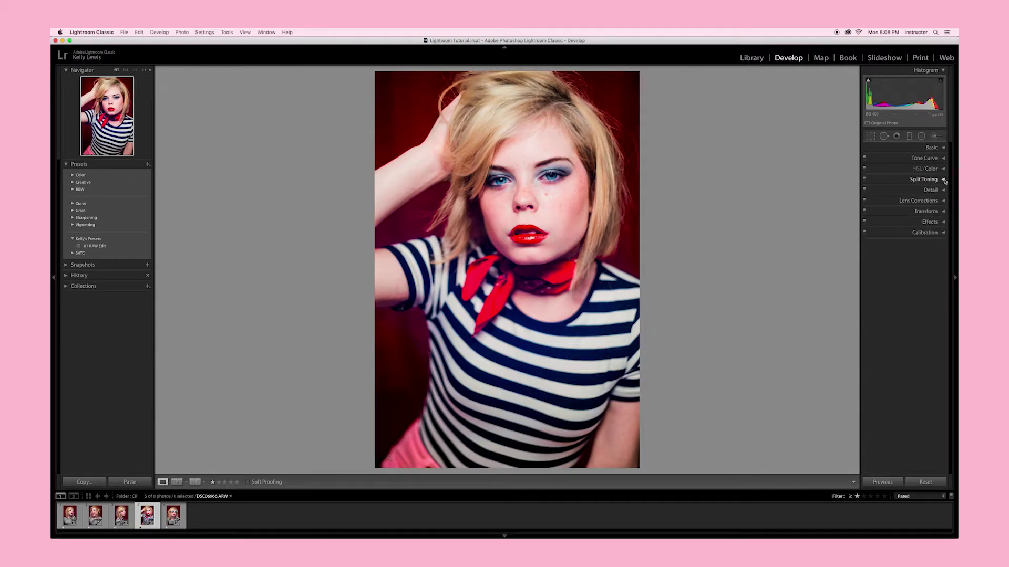
Try Split Toning colours for the highlights and shadows with a shifted balance, then reset those values
left_click(943, 180)
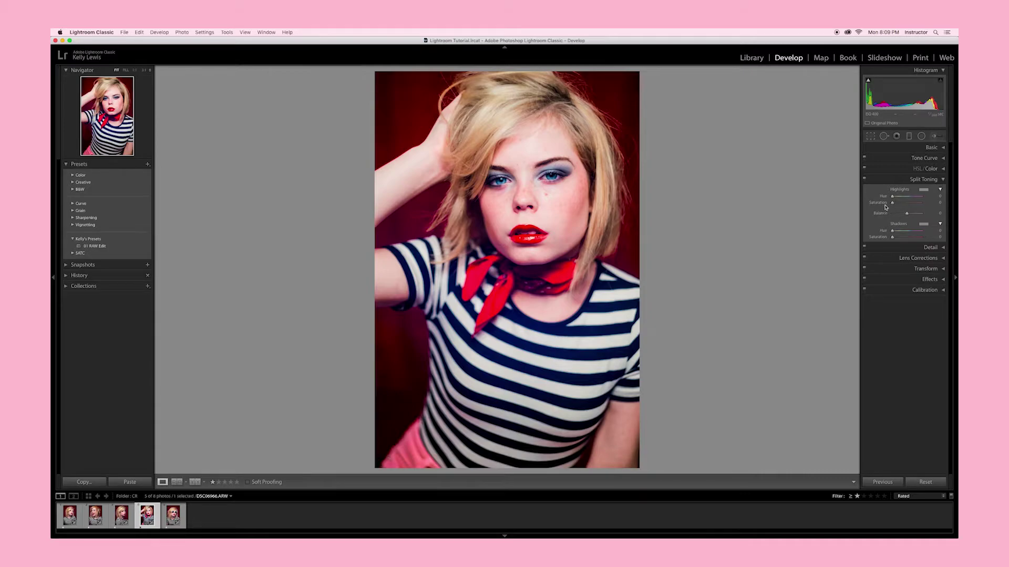
mouse_move(893, 196)
left_mouse_down()
mouse_move(909, 199)
mouse_move(897, 199)
left_mouse_up()
left_click(897, 198)
left_click(897, 203)
left_click_drag(911, 232, 912, 231)
left_click(898, 237)
left_click(911, 214)
left_click_drag(910, 214, 917, 213)
double_click(883, 230)
double_click(880, 213)
double_click(879, 203)
double_click(883, 196)
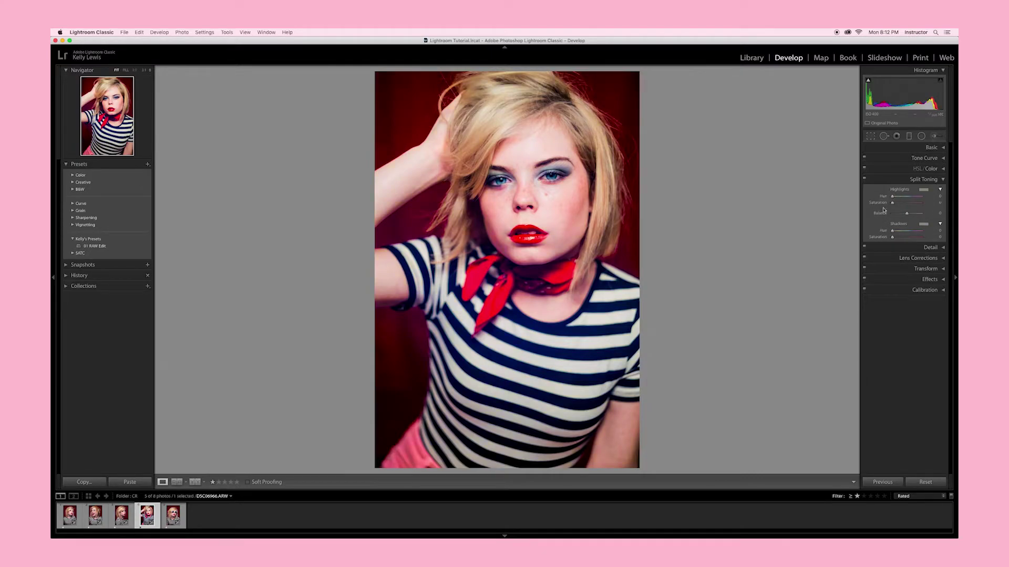
Set the Split Toning highlights to hue 45 and saturation 13, with the balance at 83
left_click(941, 196)
type("45")
key("Tab")
type("13")
key("Tab")
type("83")
key("Return")
left_click(942, 179)
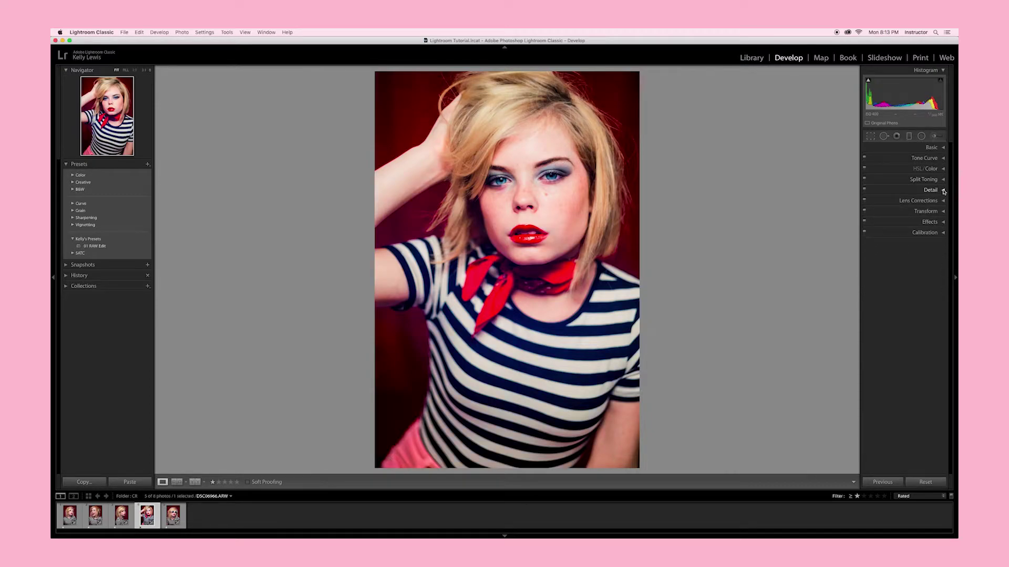
Preview the sharpening mask on the portrait and raise the sharpening masking to about 79
left_click(943, 190)
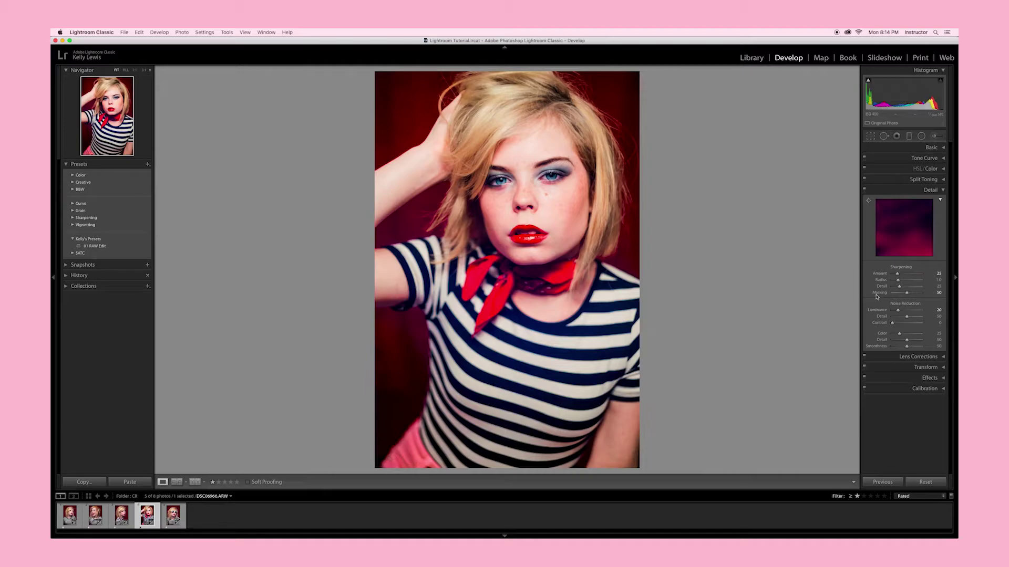
left_click_drag(906, 294, 908, 297)
key("alt")
left_click(907, 295, "alt")
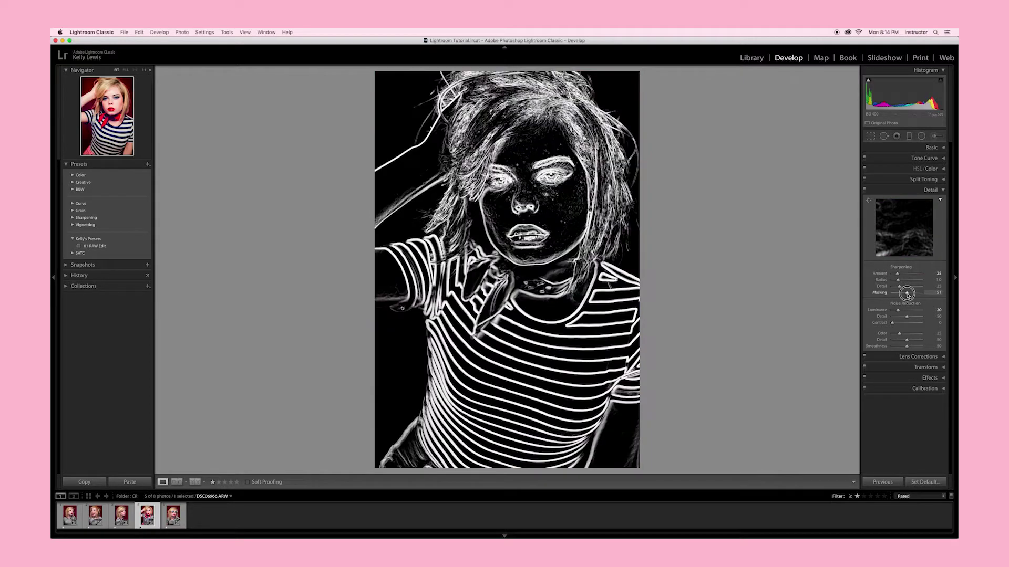
left_click_drag(907, 295, 907, 296)
left_click_drag(907, 295, 916, 296)
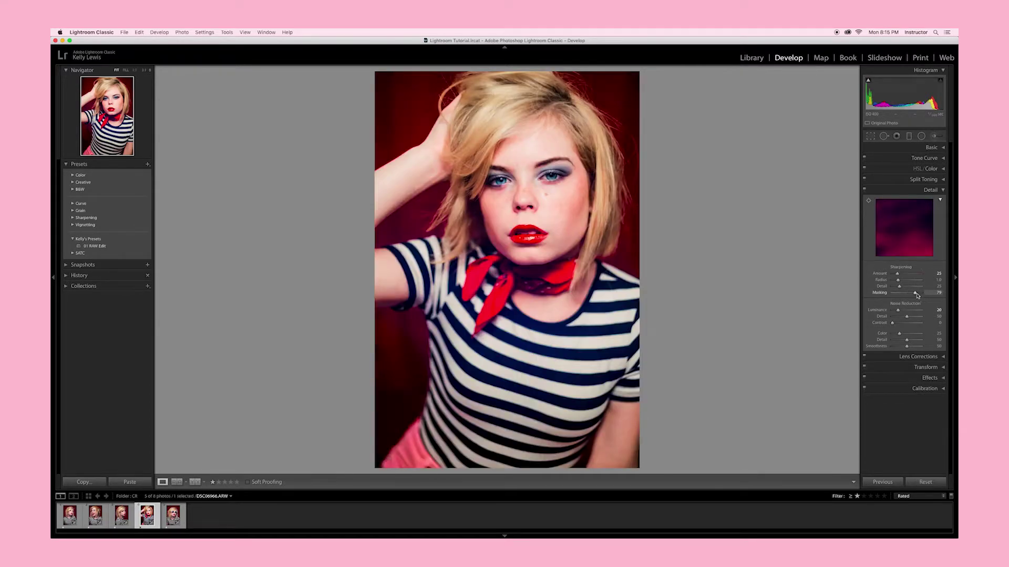
left_click(943, 191)
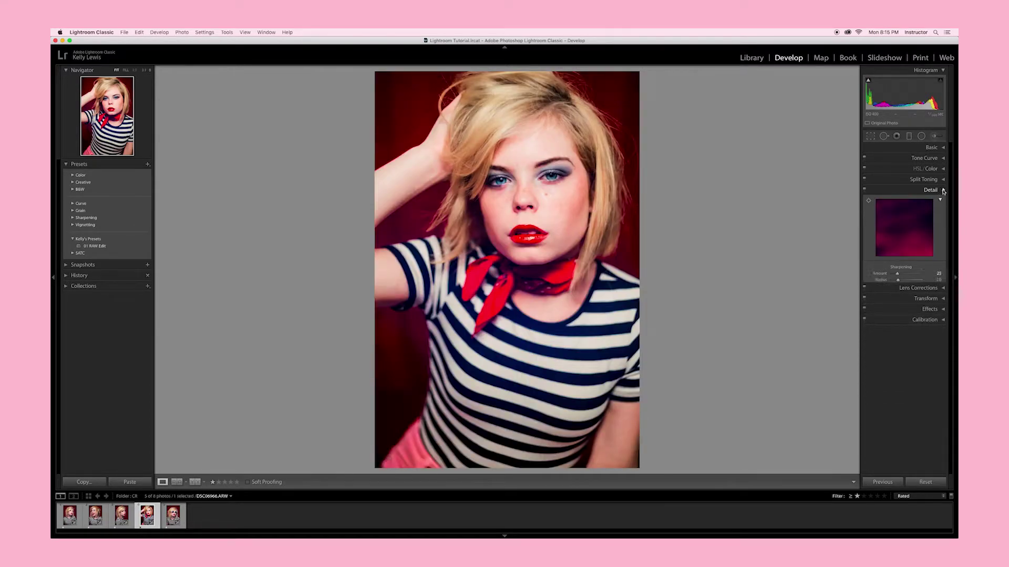
Compare the photo with the lens profile corrections disabled and enabled, leaving them enabled
left_click(942, 201)
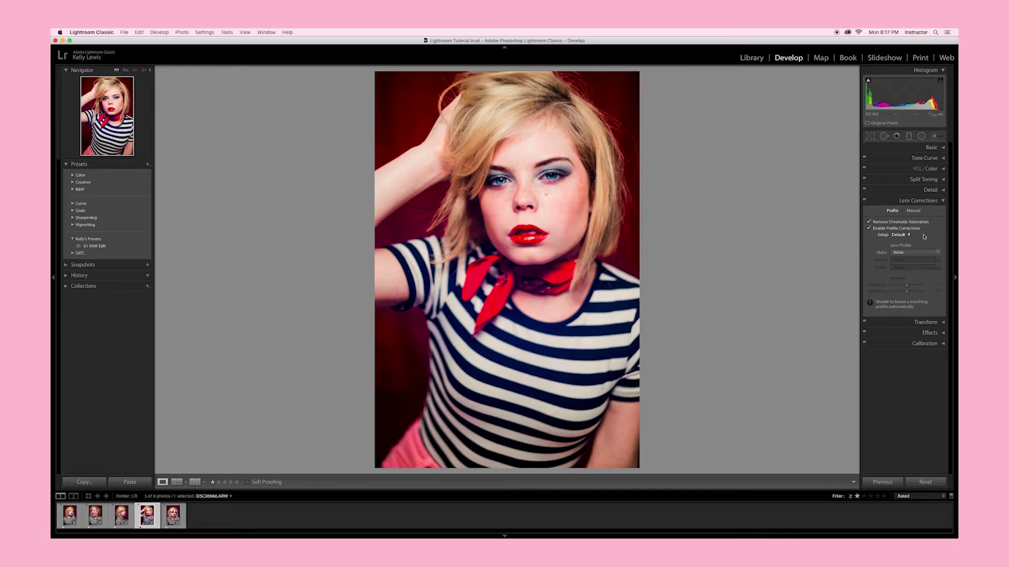
left_click(869, 228)
left_click(868, 229)
left_click(869, 229)
left_click(869, 229)
Try a manual lens distortion correction of about +59 with the crop constrained
left_click(915, 213)
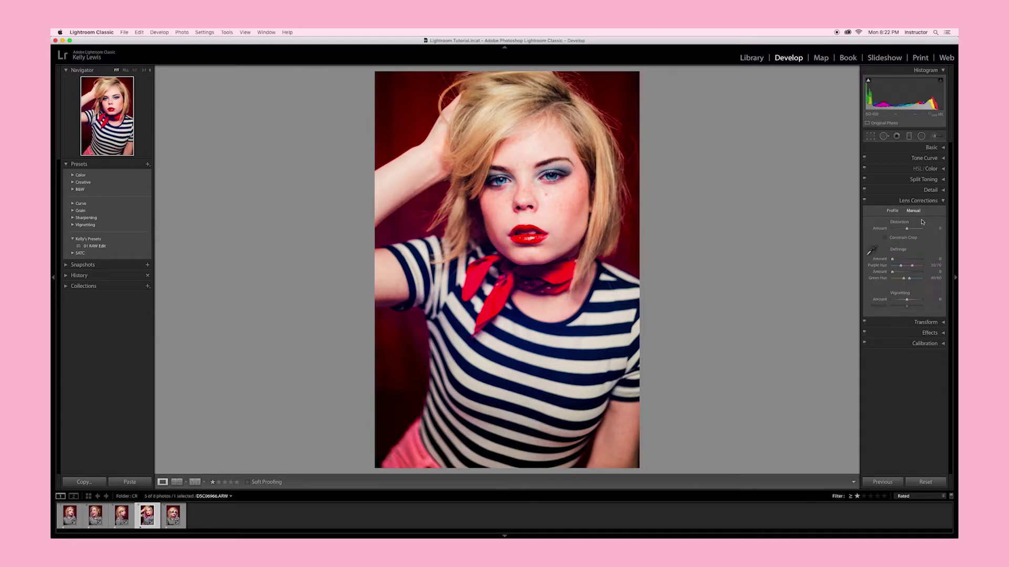
left_click_drag(906, 229, 915, 231)
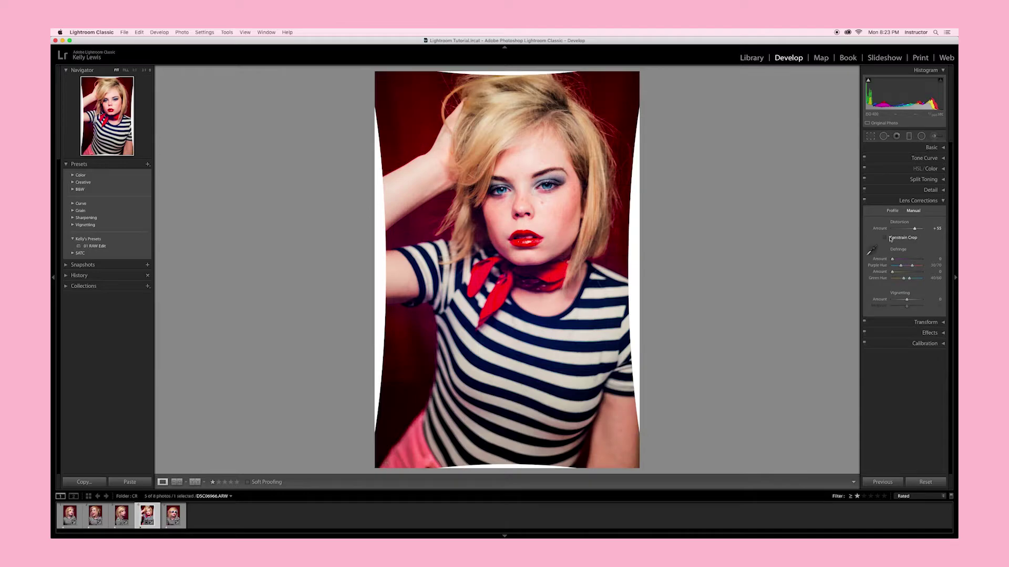
left_click(886, 238)
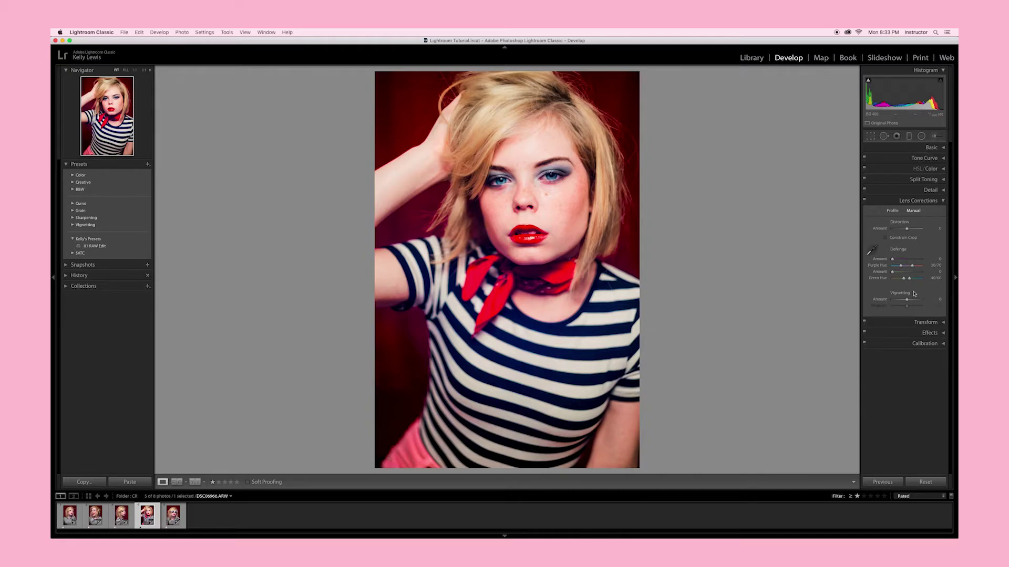
Set the manual lens vignetting amount to about -12
left_click_drag(906, 300, 905, 301)
left_click_drag(906, 301, 905, 301)
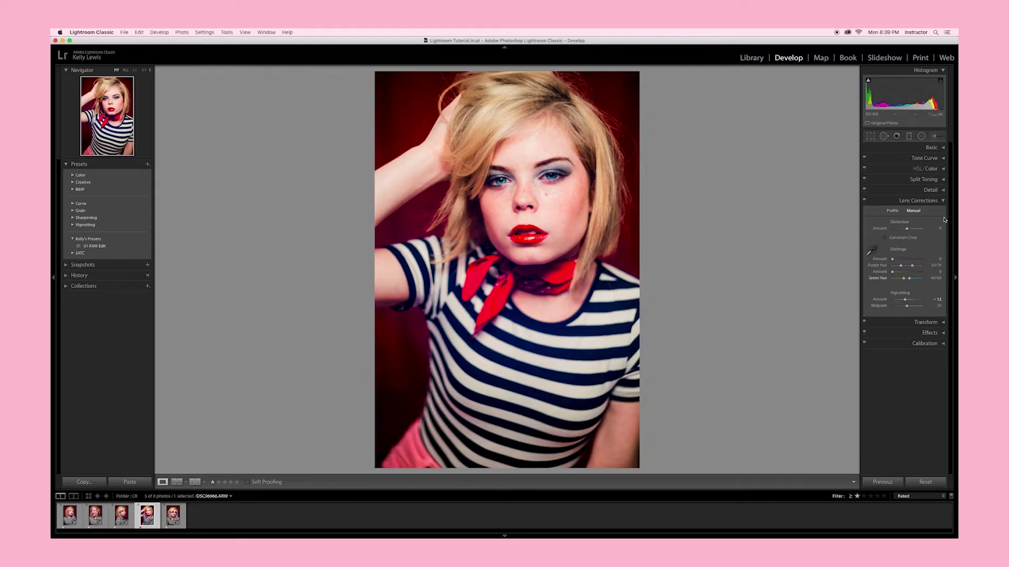
left_click(942, 201)
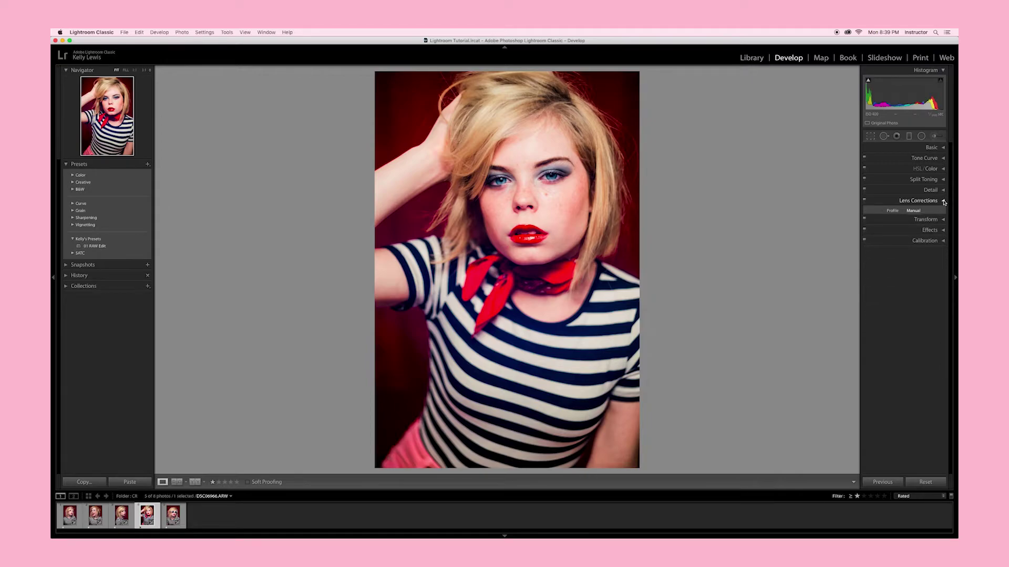
Try a vertical perspective transform of about +21 on the photo and reset it
left_click(944, 212)
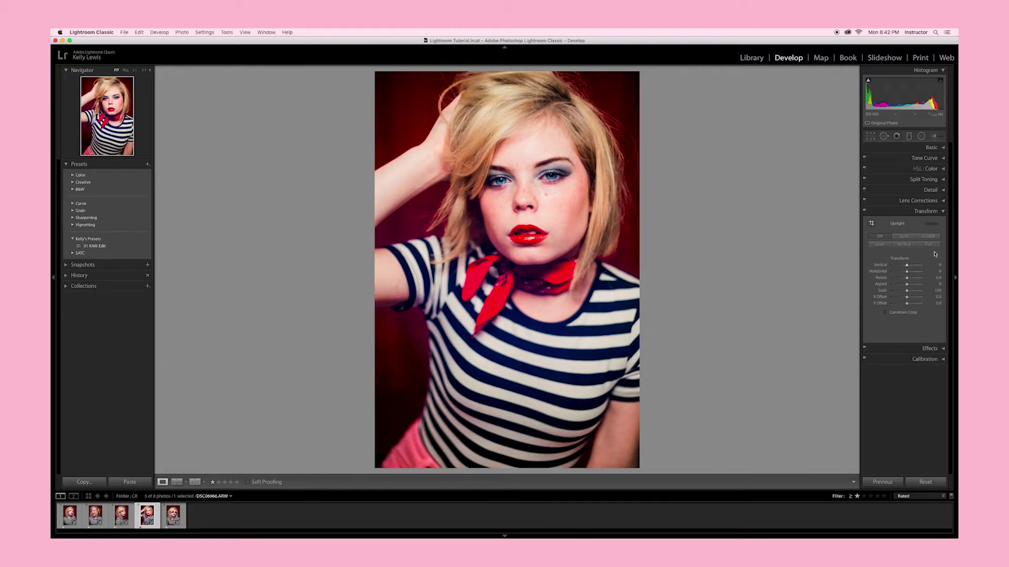
left_click_drag(907, 266, 910, 267)
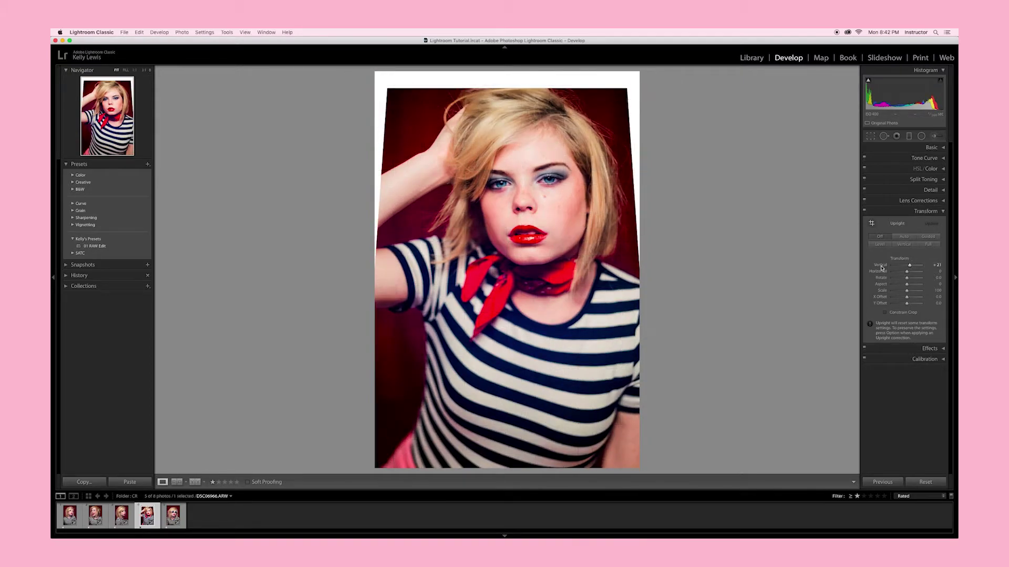
double_click(881, 267)
left_click(943, 212)
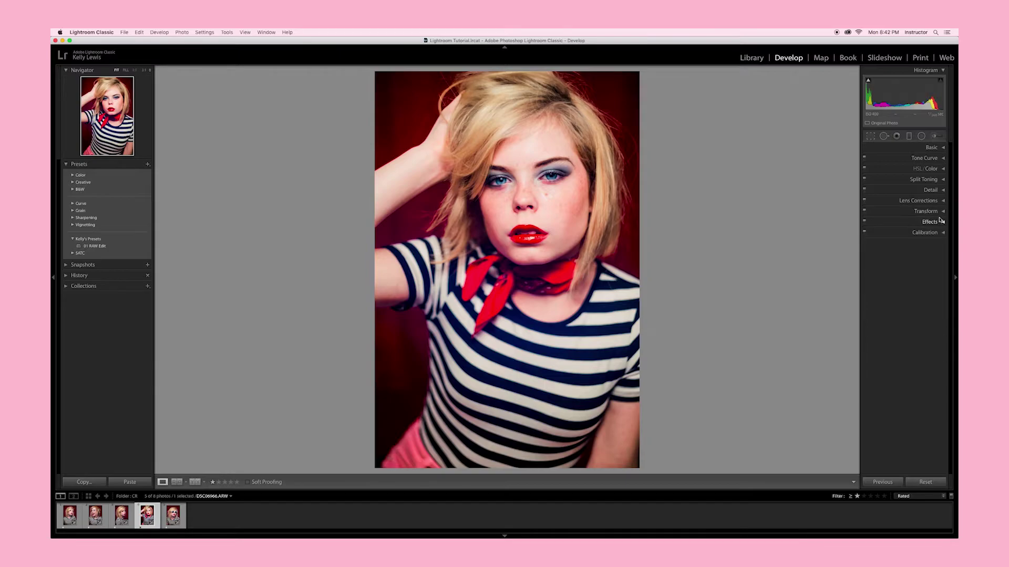
Try a dark negative post-crop vignette on the red-scarf portrait and reset its amount
left_click(941, 221)
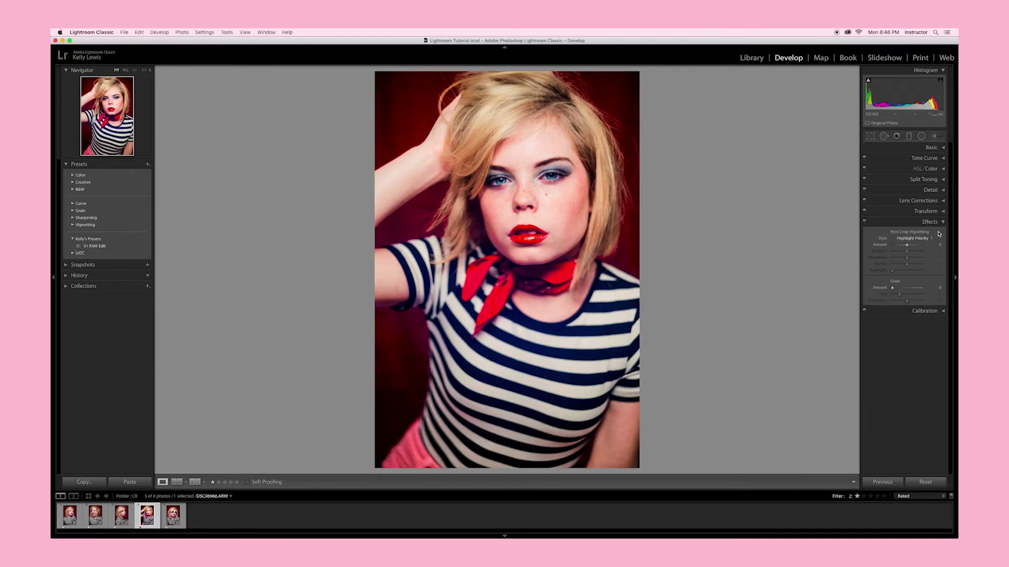
left_click_drag(906, 245, 898, 247)
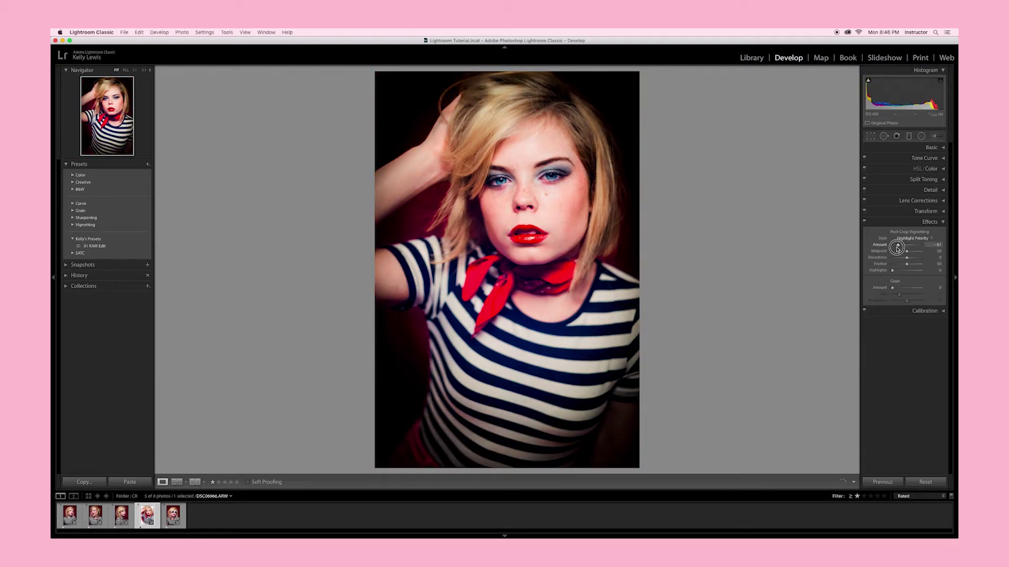
double_click(880, 245)
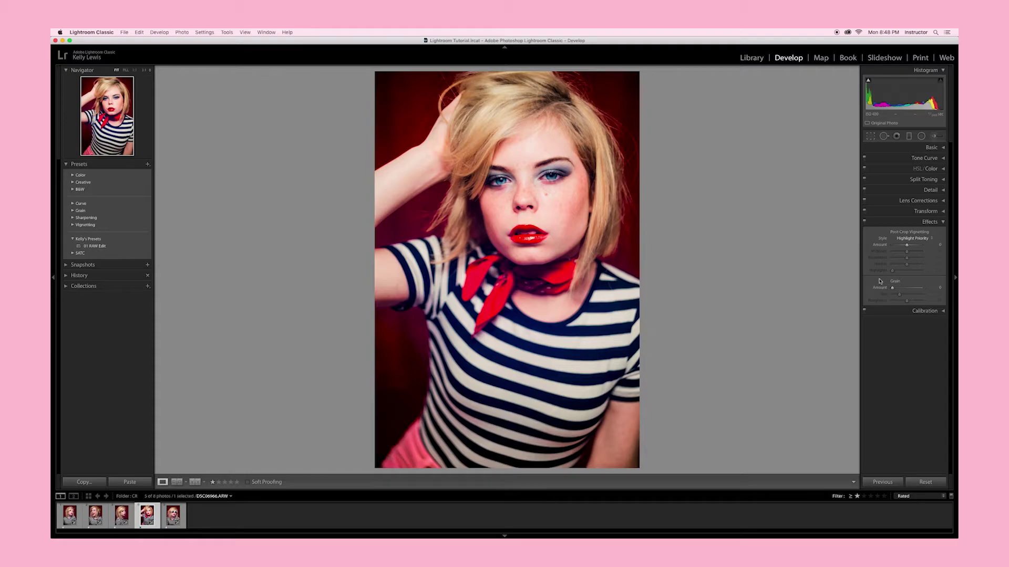
Try adding a strong amount of film grain to the portrait and bring it back to 0
left_click_drag(892, 288, 913, 289)
left_click_drag(913, 289, 882, 290)
left_click(943, 223)
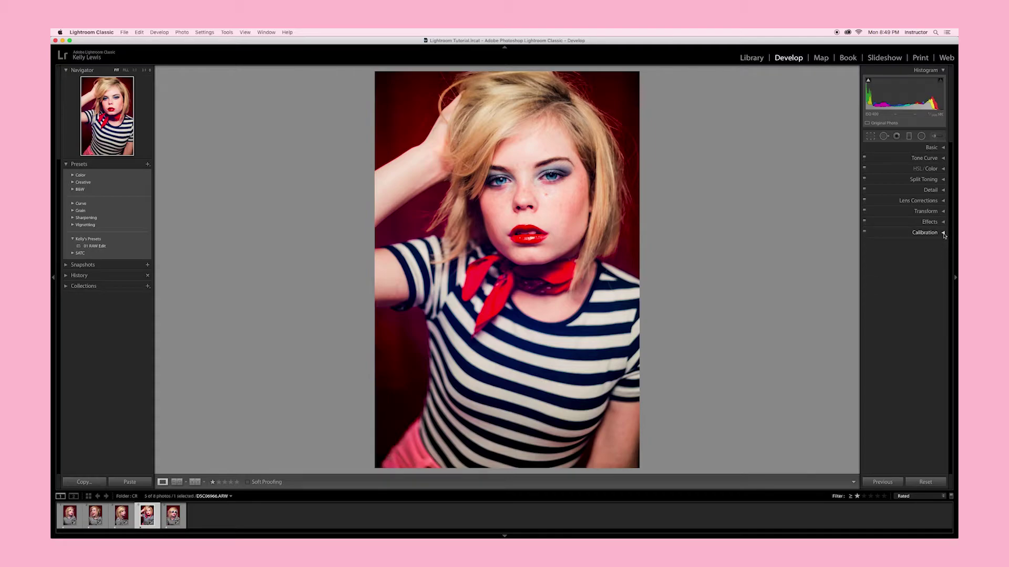
Review the photo's Calibration settings and its Basic adjustments
left_click(944, 232)
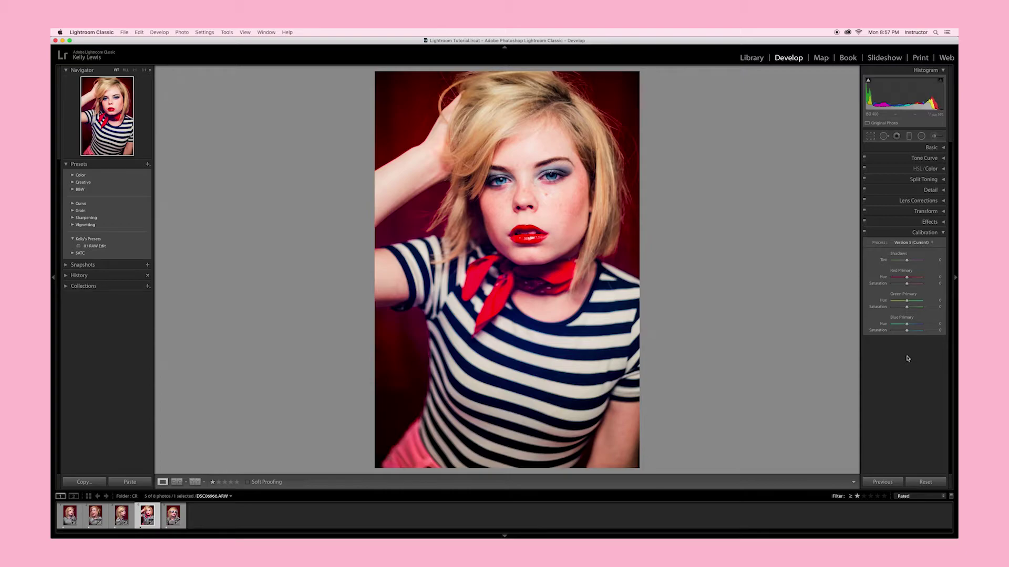
left_click(943, 149)
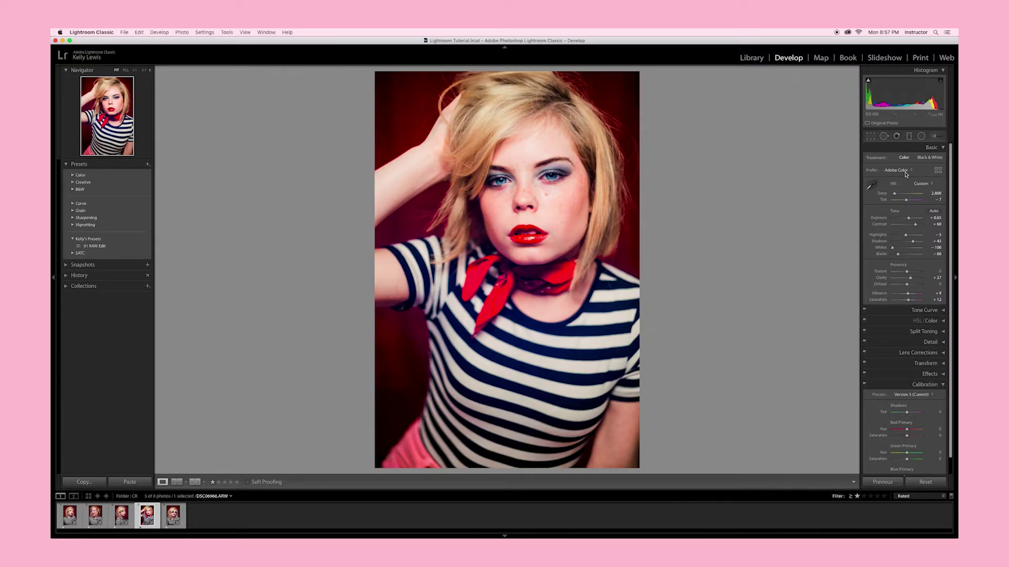
left_click(943, 385)
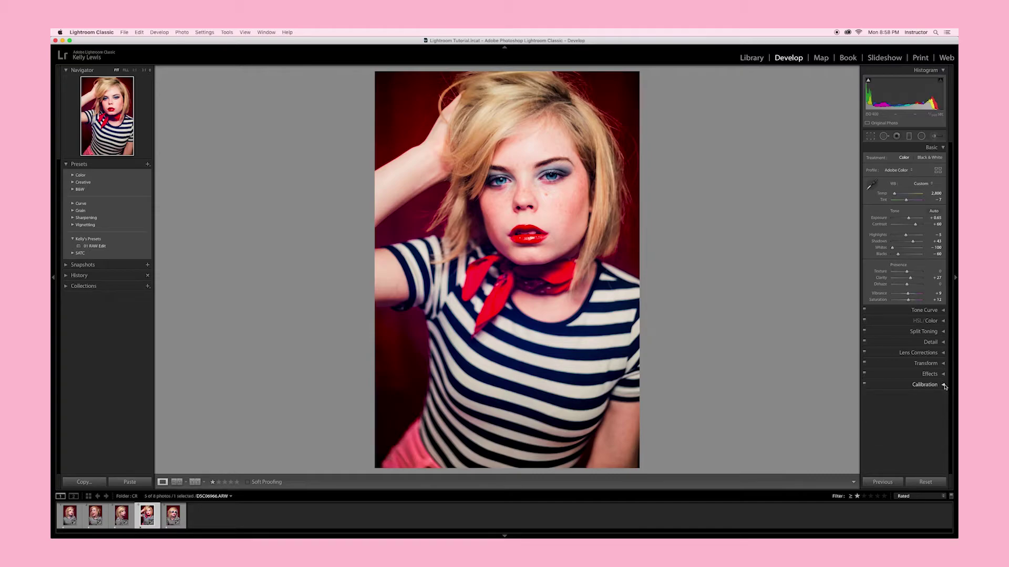
Save the portrait's adjustments as a develop preset named Blondie in the personal presets group, with all available settings included
left_click(148, 165)
left_click(156, 171)
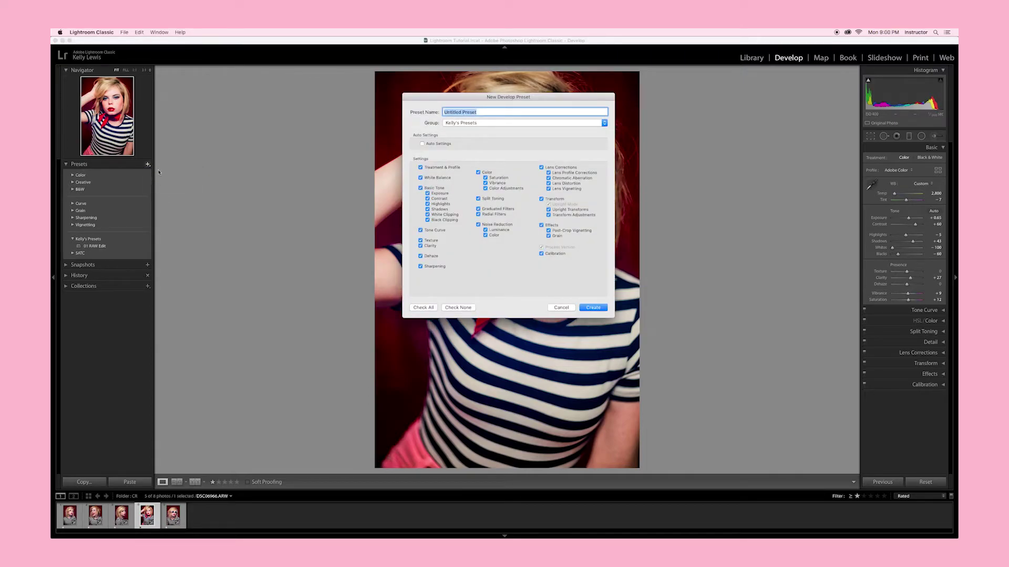
type("Blondie")
left_click(450, 125)
left_click(451, 125)
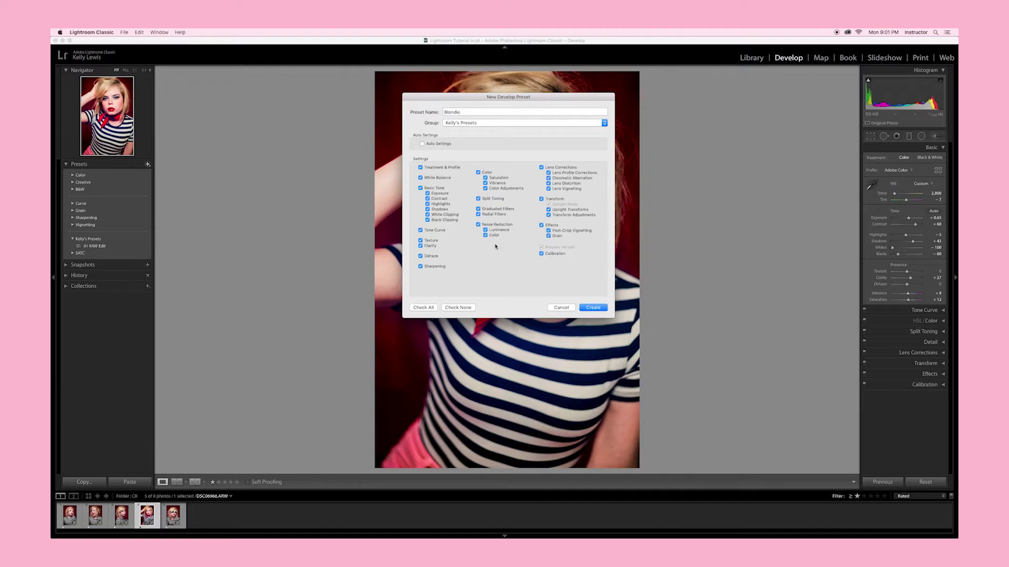
left_click(593, 307)
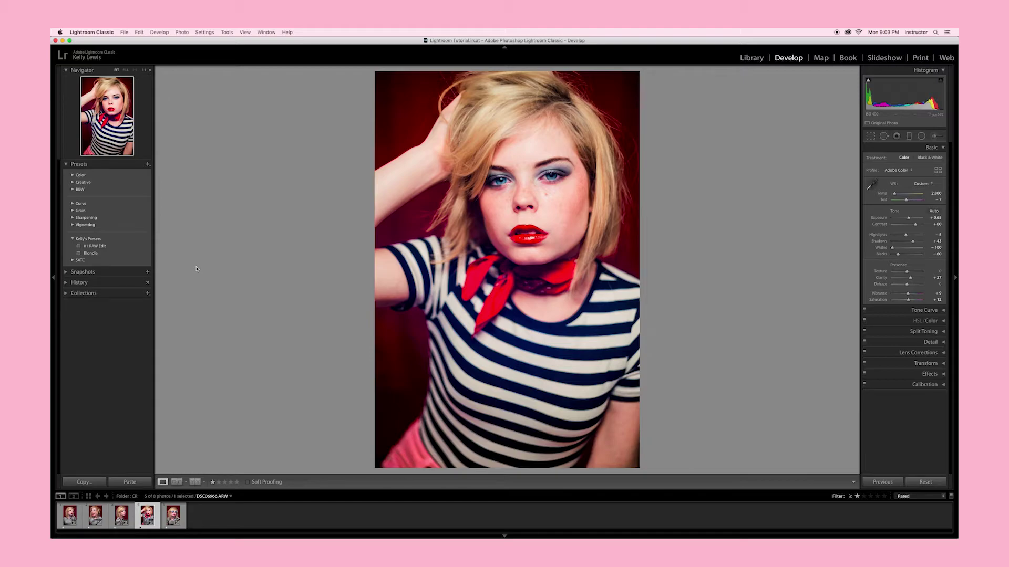
Copy all develop settings from the red-scarf portrait and paste them onto the white-sunglasses portrait
key("super+shift+c")
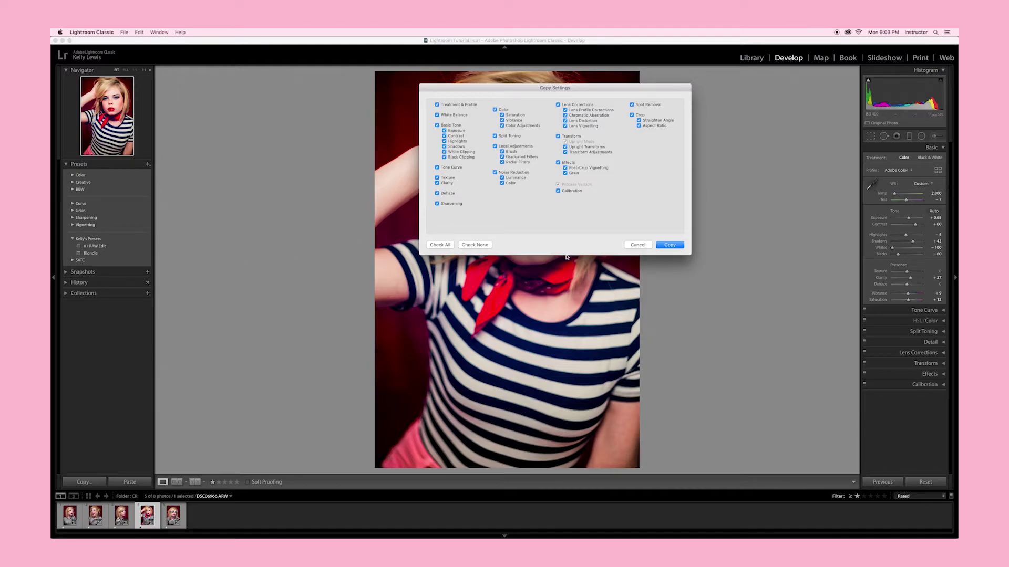
left_click(668, 245)
key("Right")
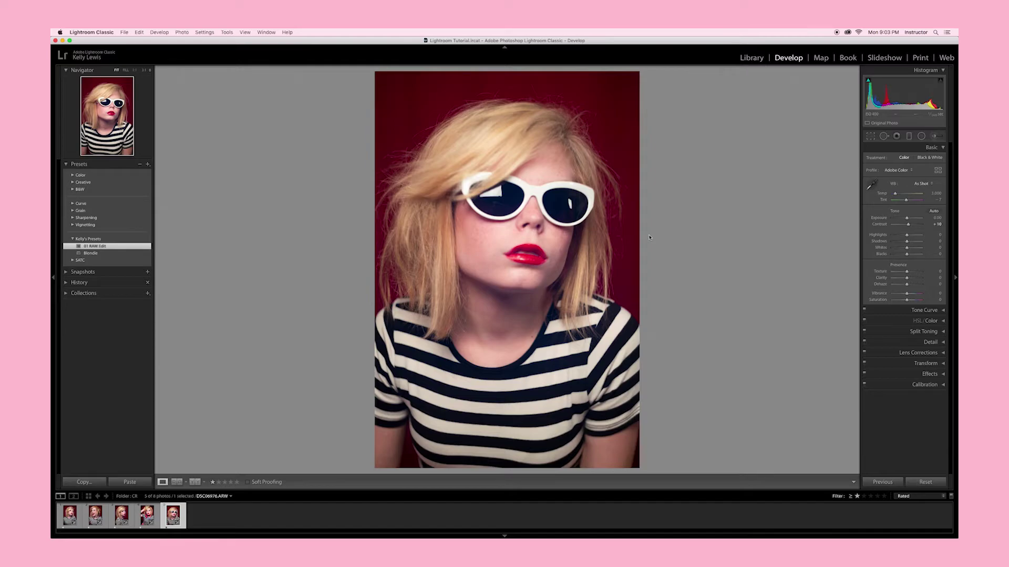
key("super+shift+v")
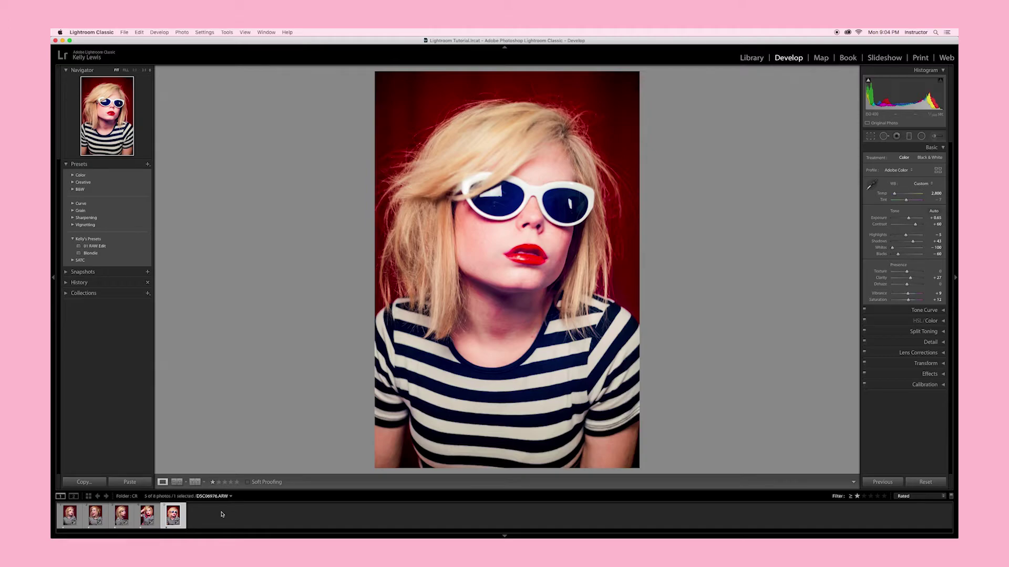
Synchronize all develop settings from the sunglasses portrait across every photo in the filmstrip
key("super+a")
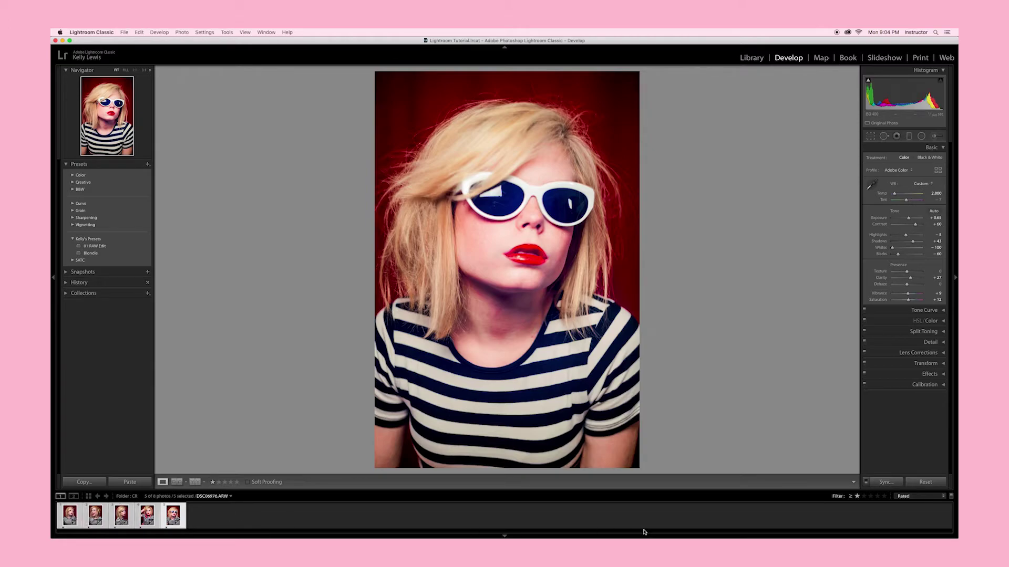
left_click(887, 481)
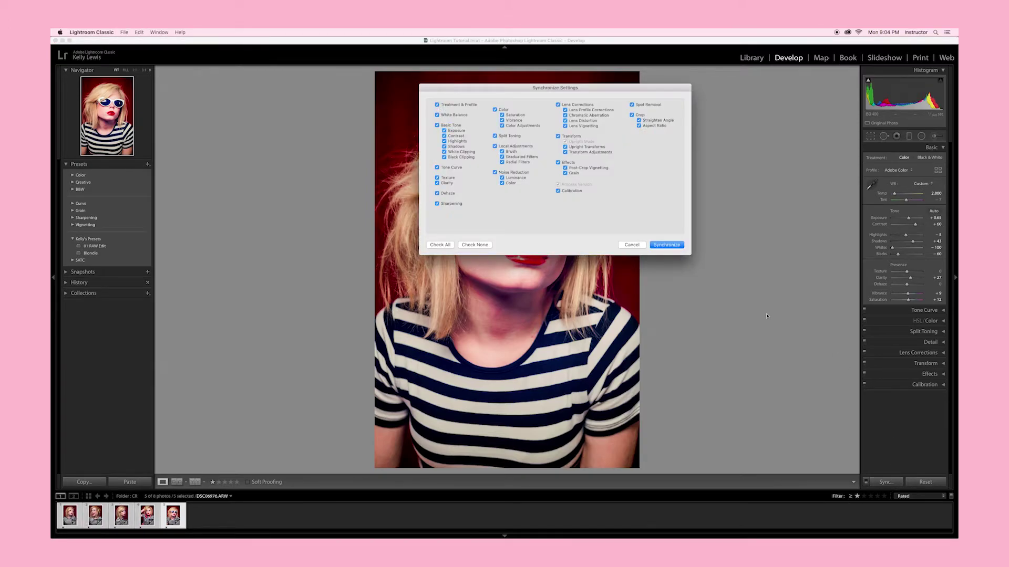
left_click(663, 246)
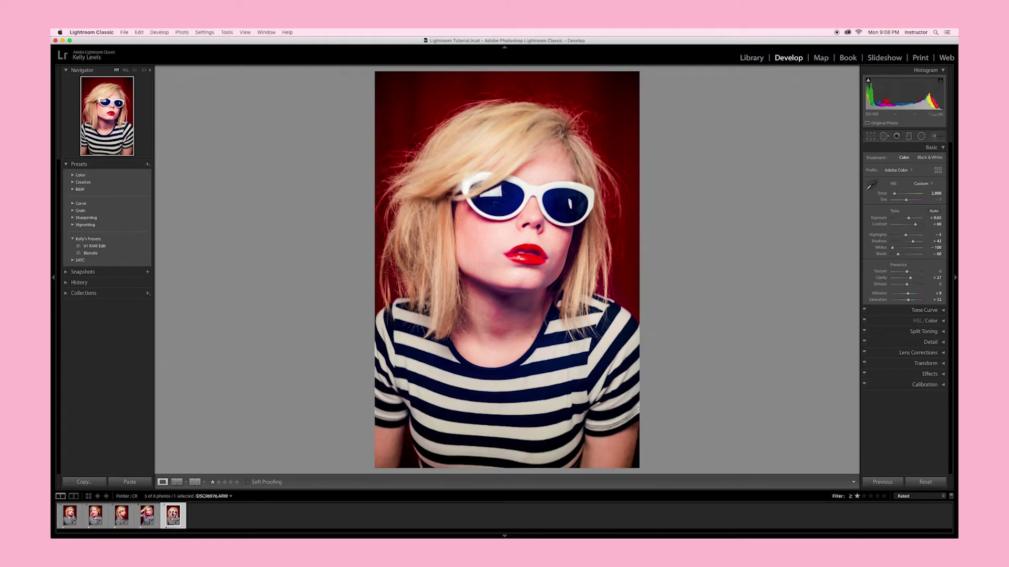
Create a virtual copy of the sunglasses portrait and cool its white balance temperature to about 2,234
right_click(173, 518)
left_click(199, 445)
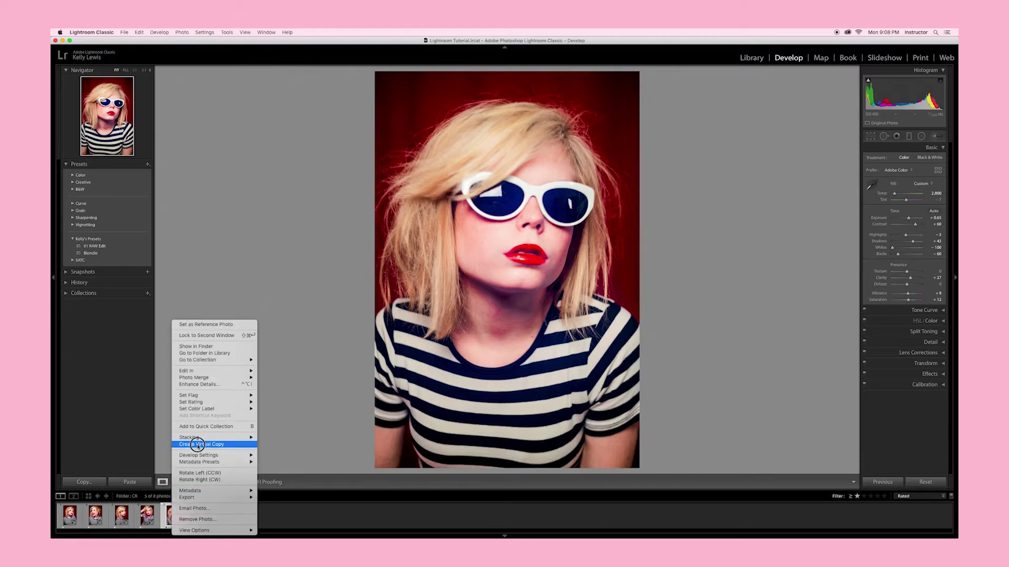
left_click_drag(895, 195, 893, 196)
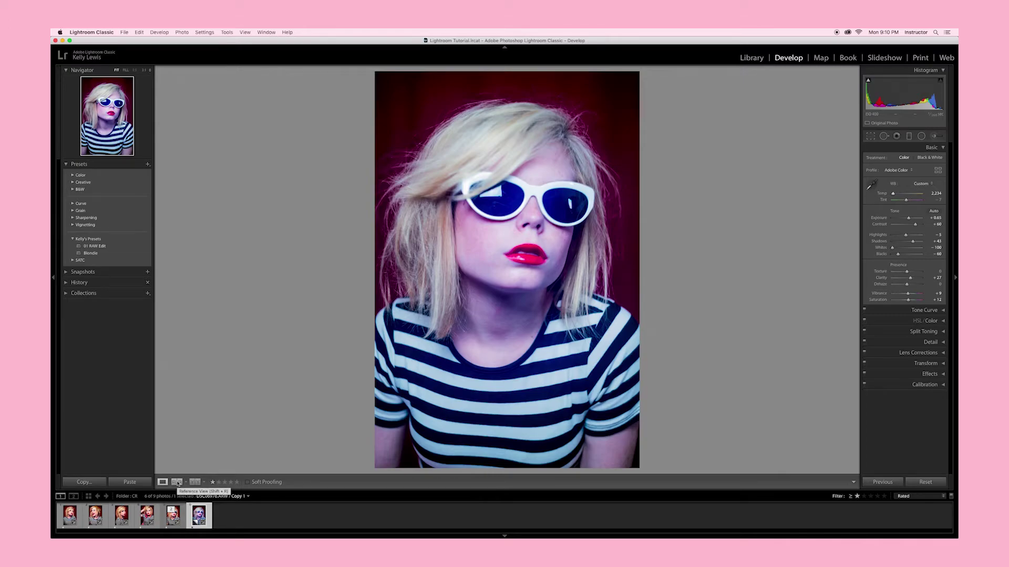
Compare the virtual copy with the original sunglasses portrait in Reference View and remove the copy
left_click(177, 483)
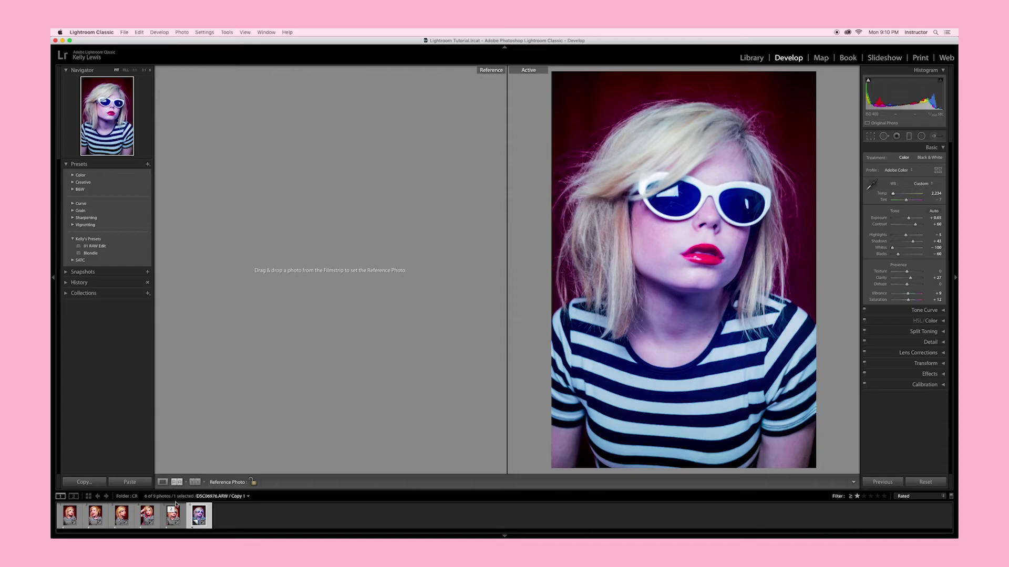
left_click_drag(172, 516, 261, 363)
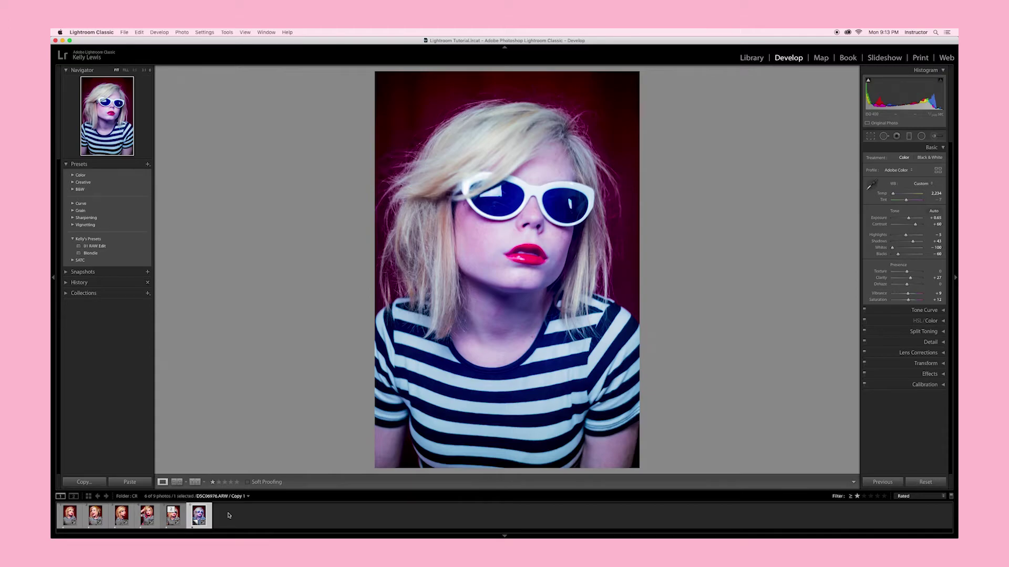
key("Delete")
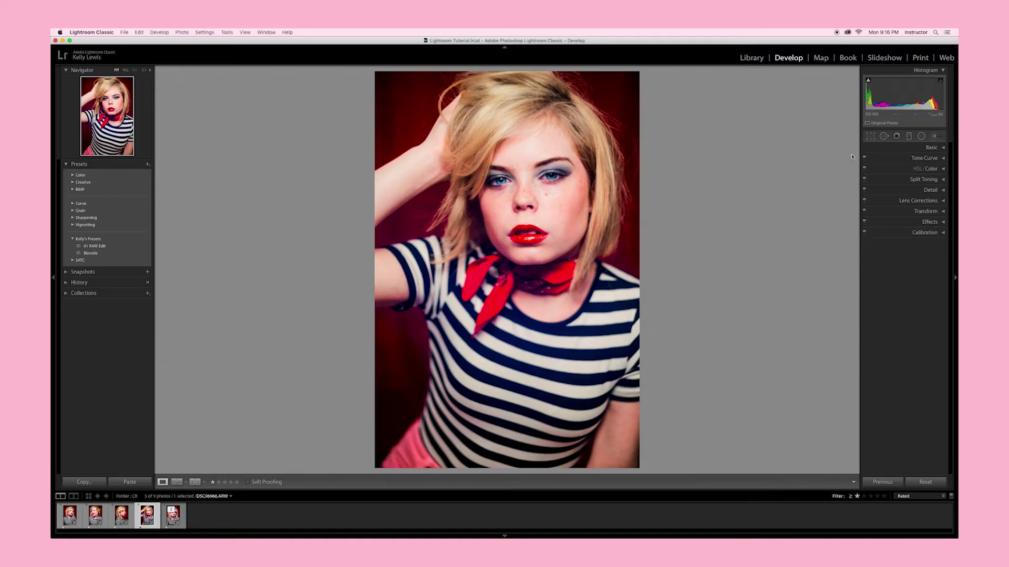
Try rotating the red-scarf portrait and cropping it slightly inward from the lower-left corner at the original aspect
left_click(870, 137)
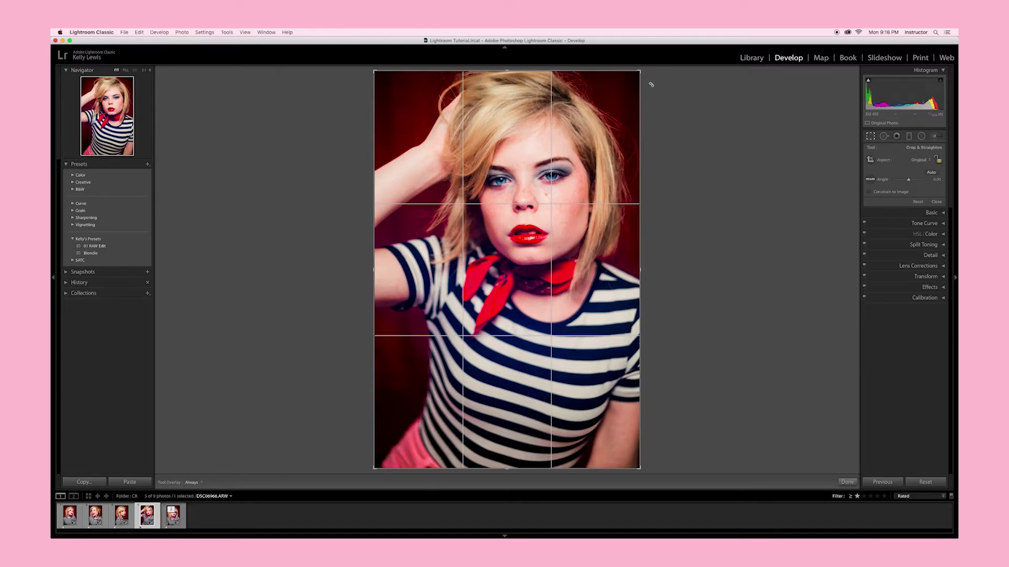
left_click_drag(651, 84, 650, 80)
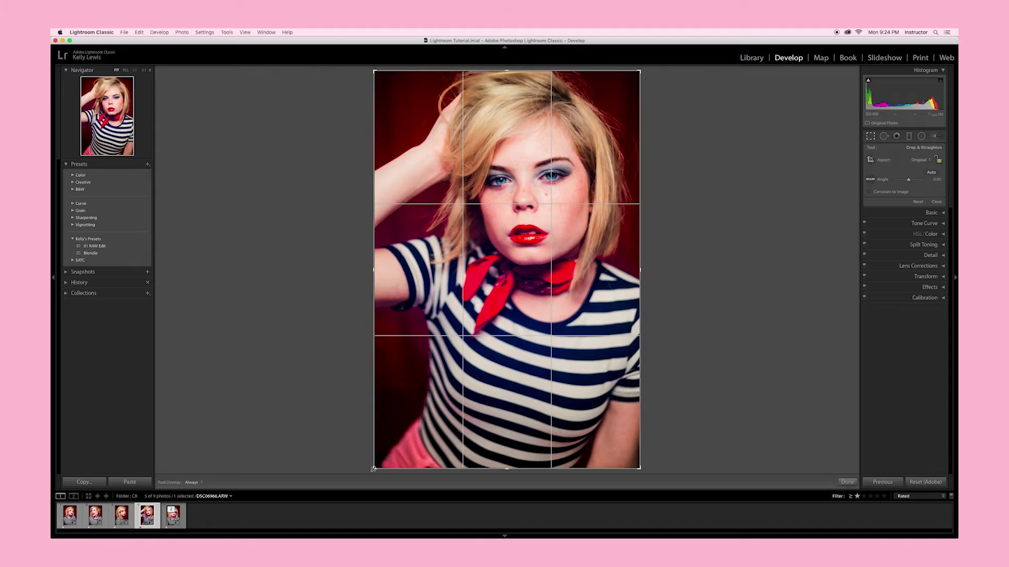
left_click_drag(373, 469, 385, 452)
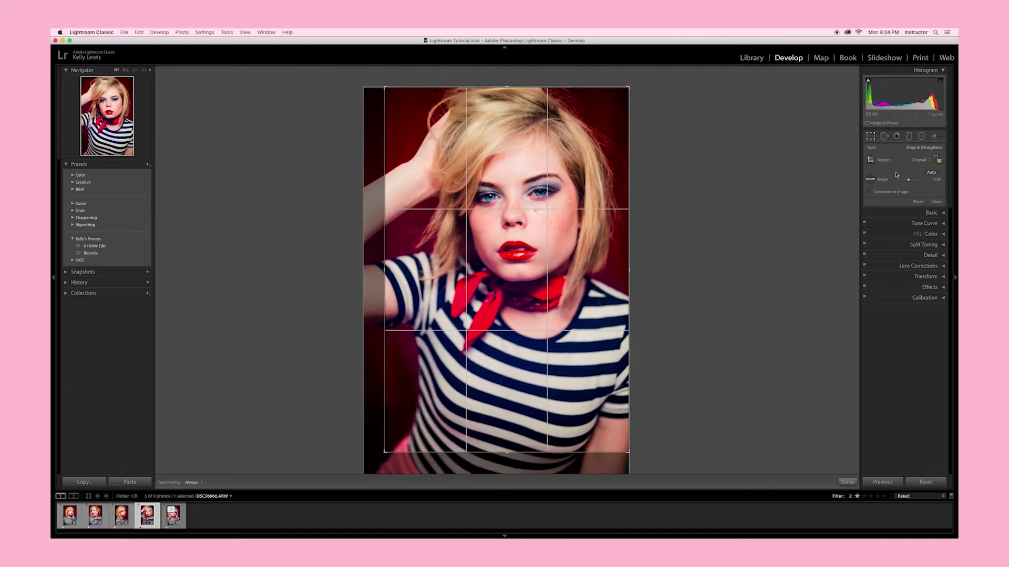
Crop the red-scarf portrait to the 4 x 5 / 8 x 10 aspect, keeping all of the hair in the frame
left_click(898, 161)
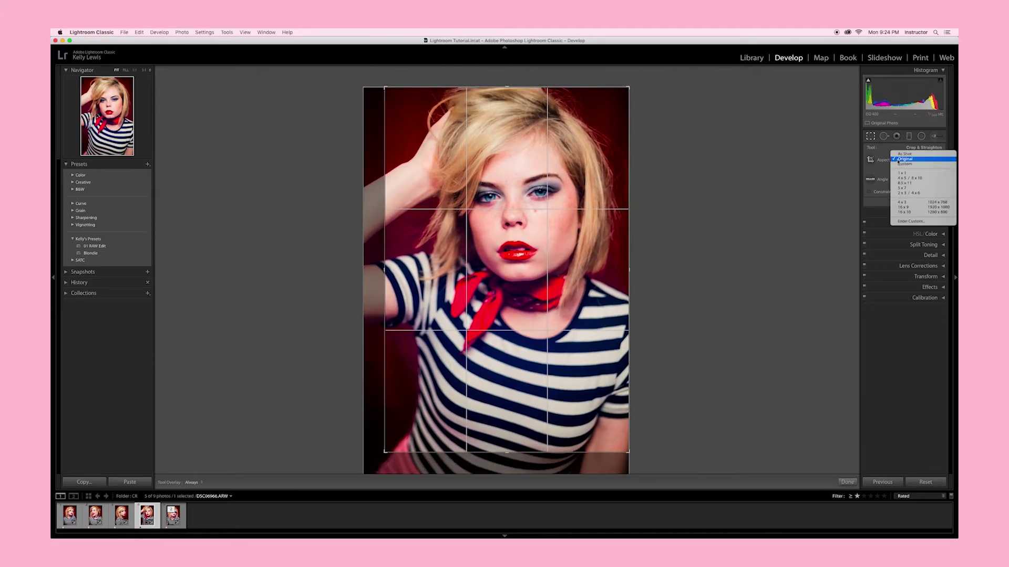
left_click(900, 178)
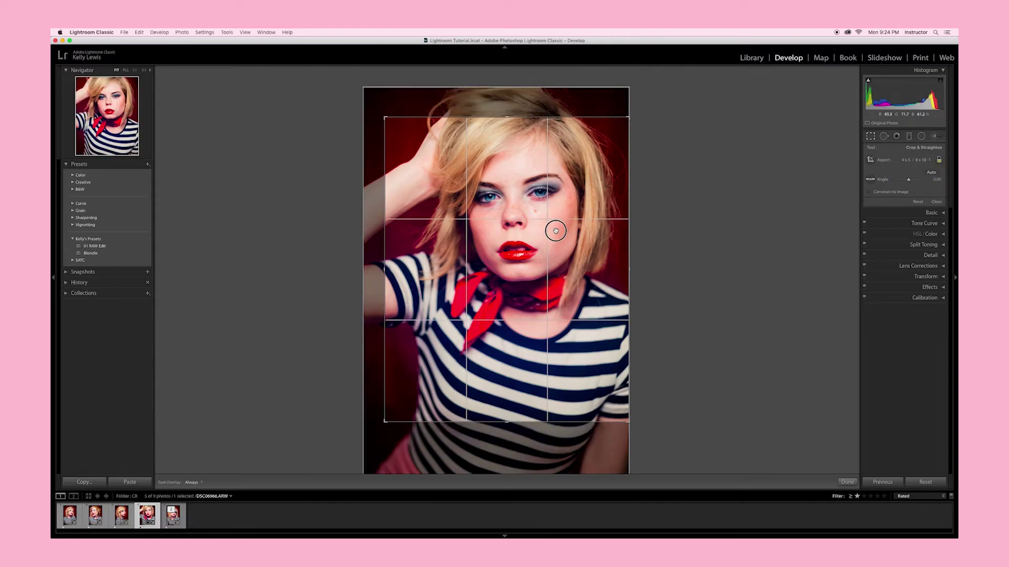
left_click_drag(551, 235, 549, 265)
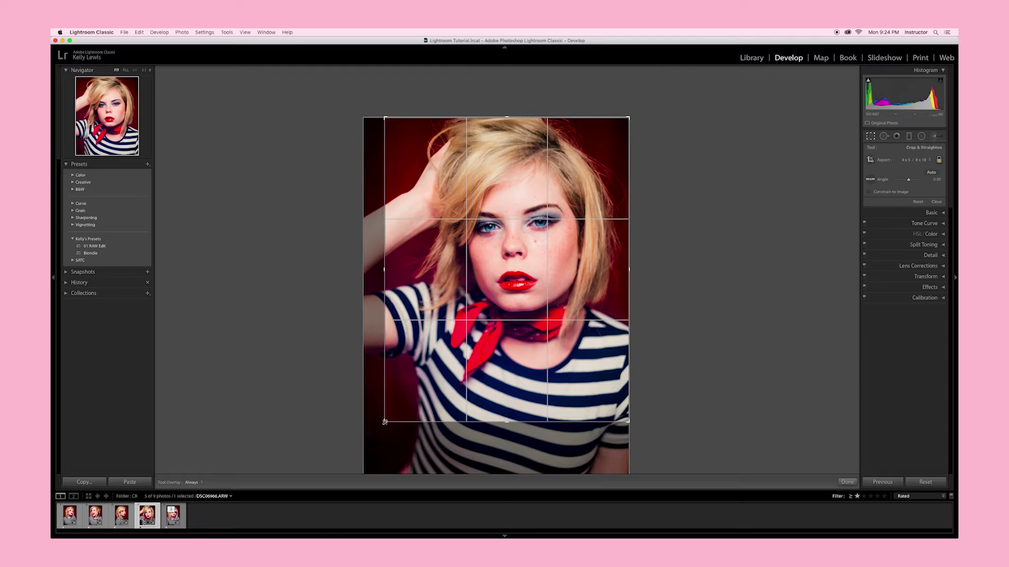
left_click_drag(384, 422, 383, 433)
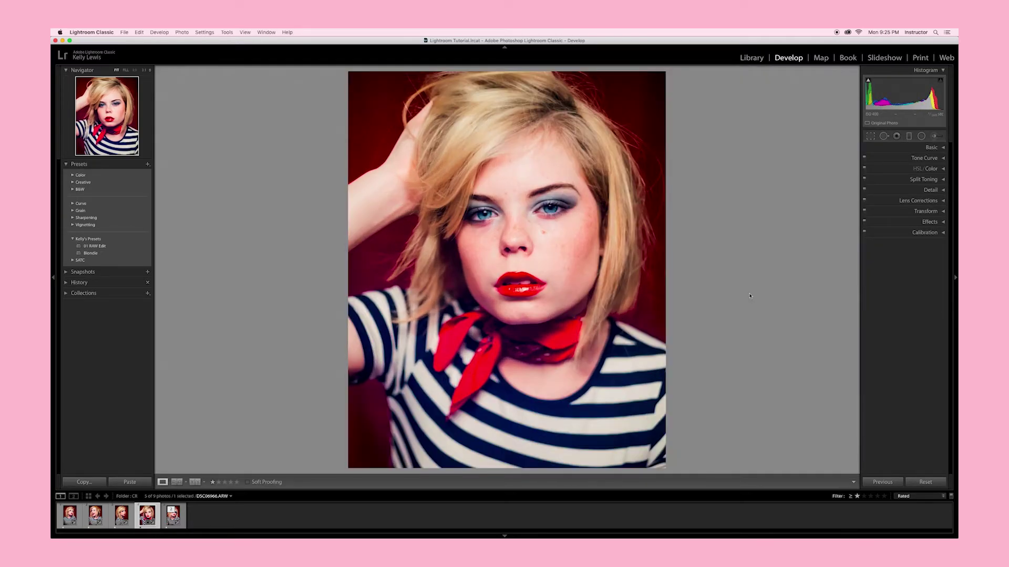
Reset the red-scarf portrait's crop to its original framing and leave the crop tool
left_click(871, 136)
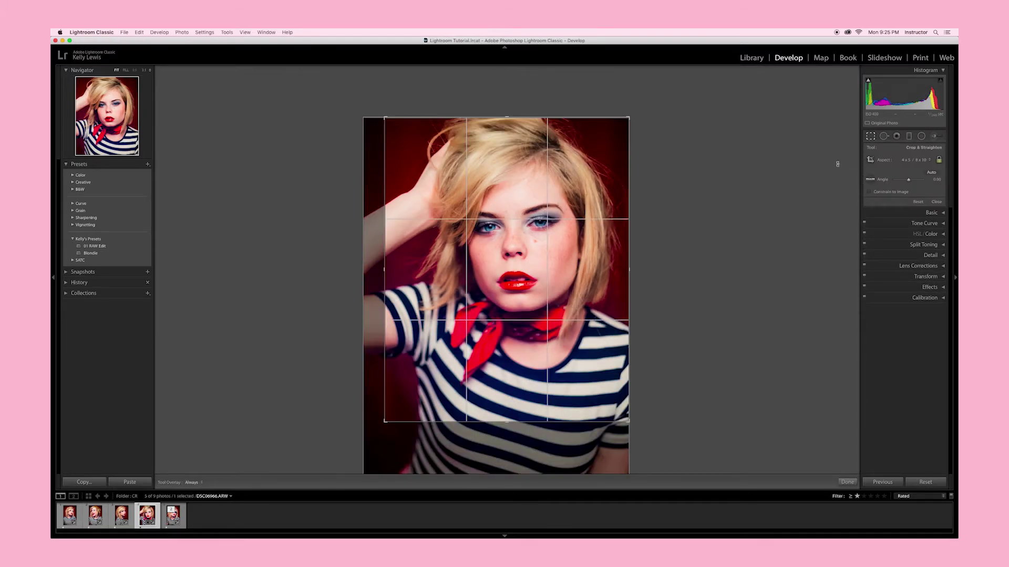
left_click(918, 202)
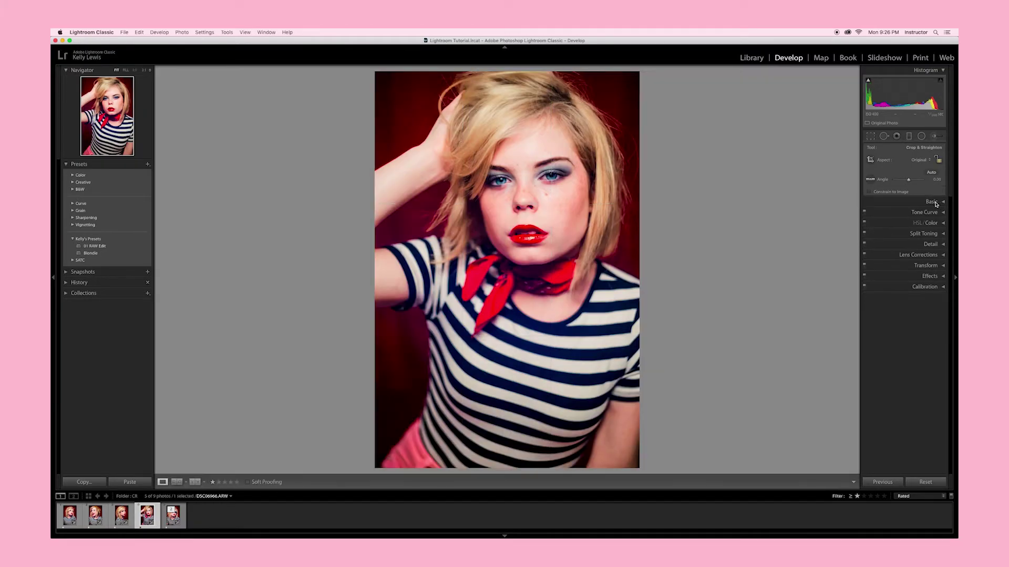
left_click(935, 203)
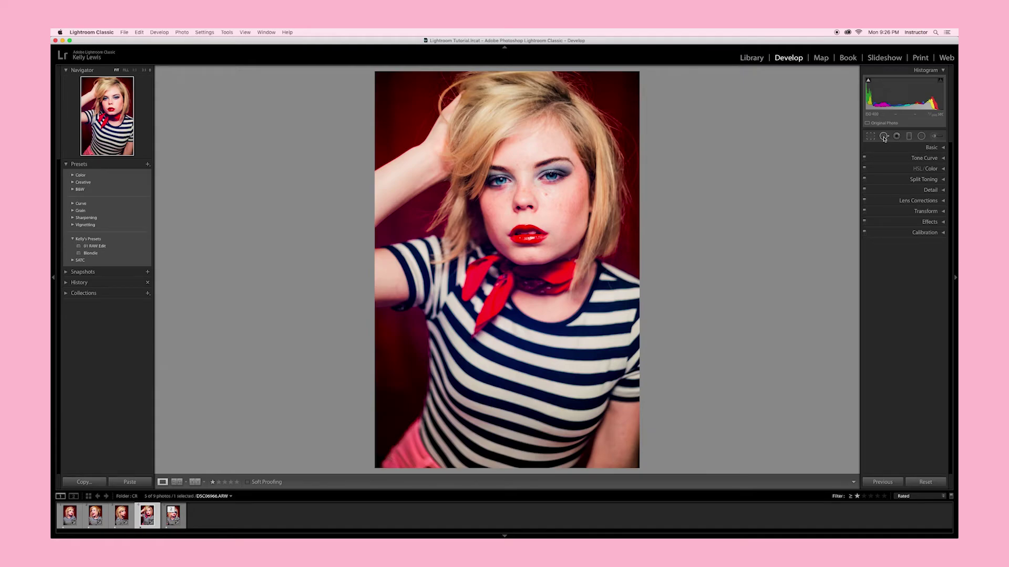
Look over the options of the Spot Removal and Red Eye Correction tools
left_click(884, 136)
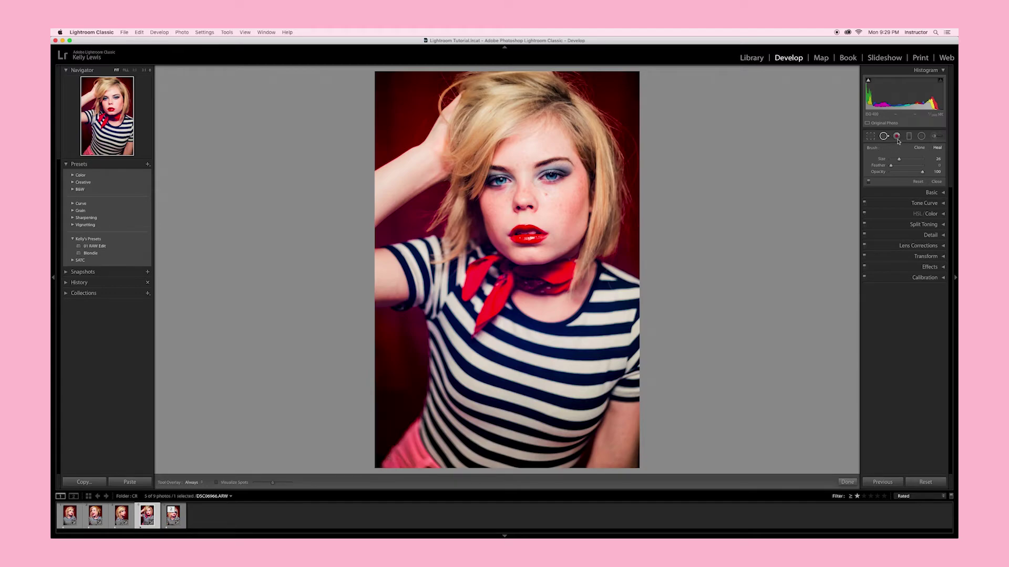
left_click(896, 136)
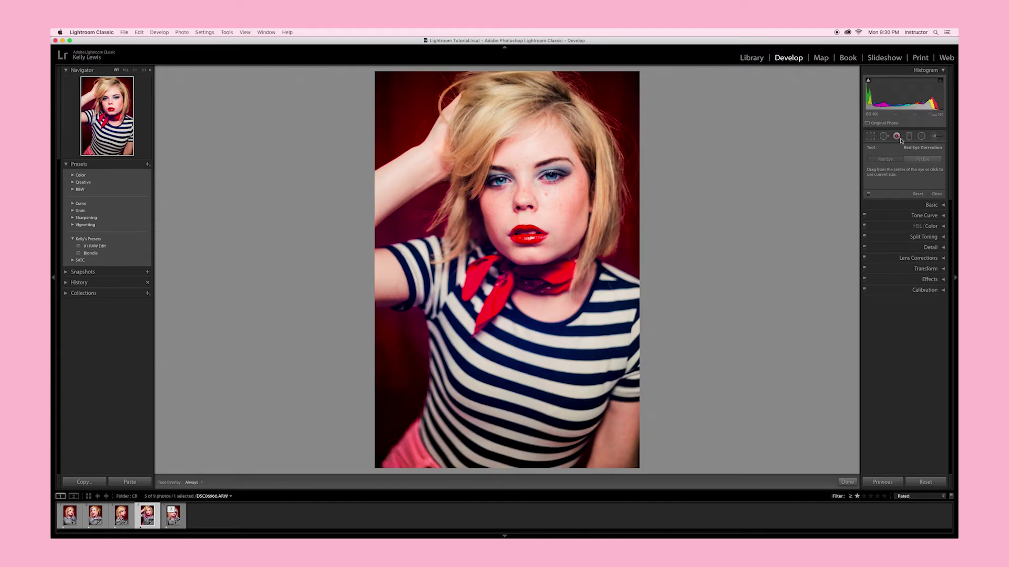
Draw a graduated filter with the Dodge (Lighten) effect from the red-scarf portrait's lower-left corner up to the scarf
left_click(909, 136)
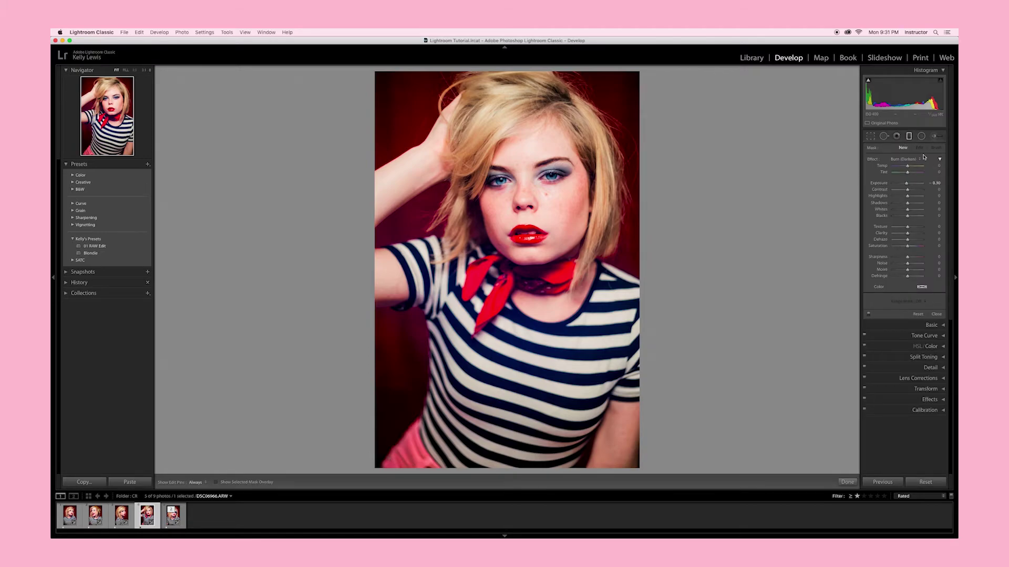
left_click(913, 160)
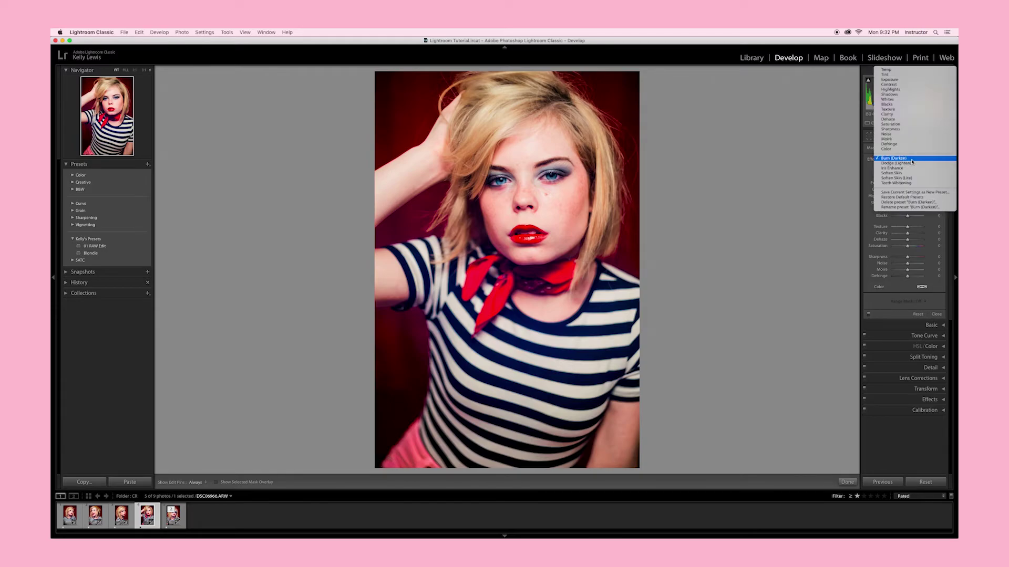
left_click(913, 164)
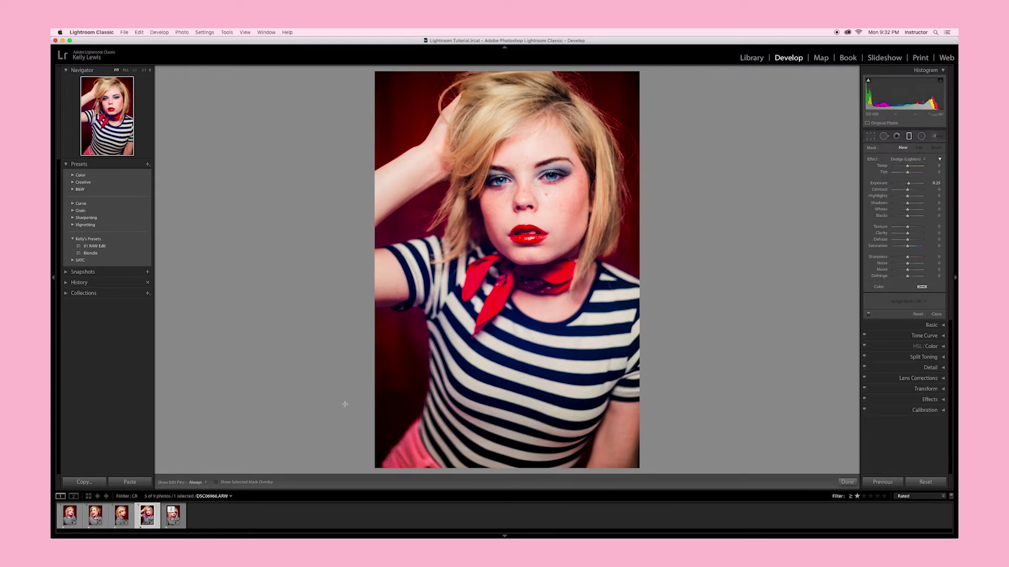
left_click_drag(359, 449, 489, 277)
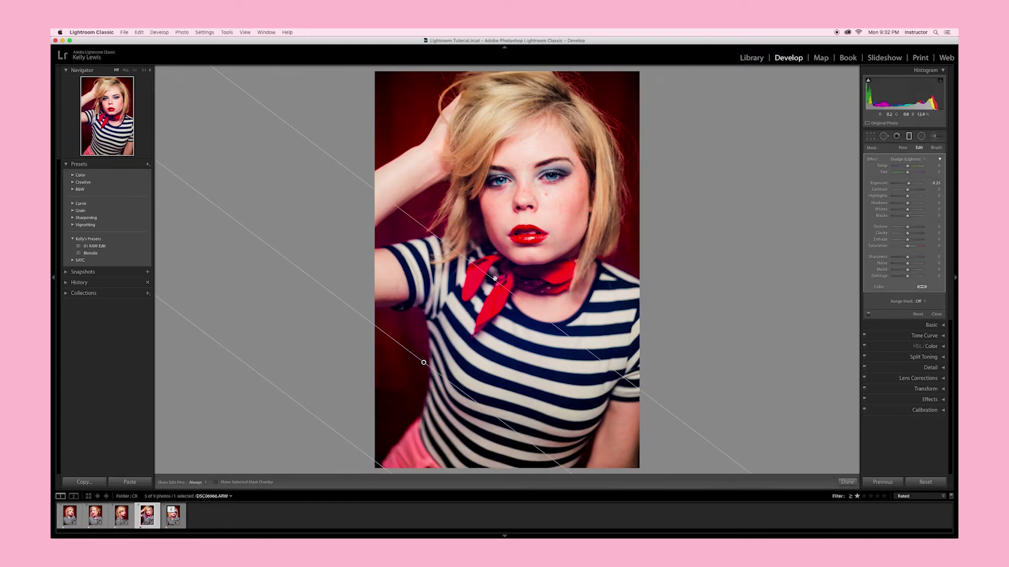
Try an exposure of -1.77 and shadows of 100 on the graduated filter, and delete the filter
left_click_drag(908, 185, 912, 186)
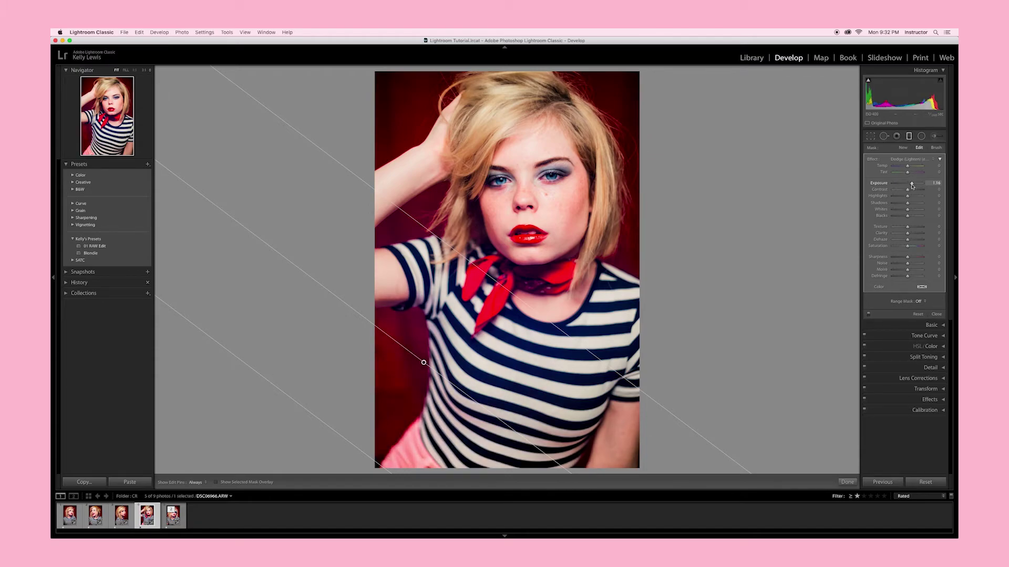
mouse_move(912, 186)
left_mouse_down()
mouse_move(901, 184)
mouse_move(911, 168)
left_mouse_up()
double_click(911, 167)
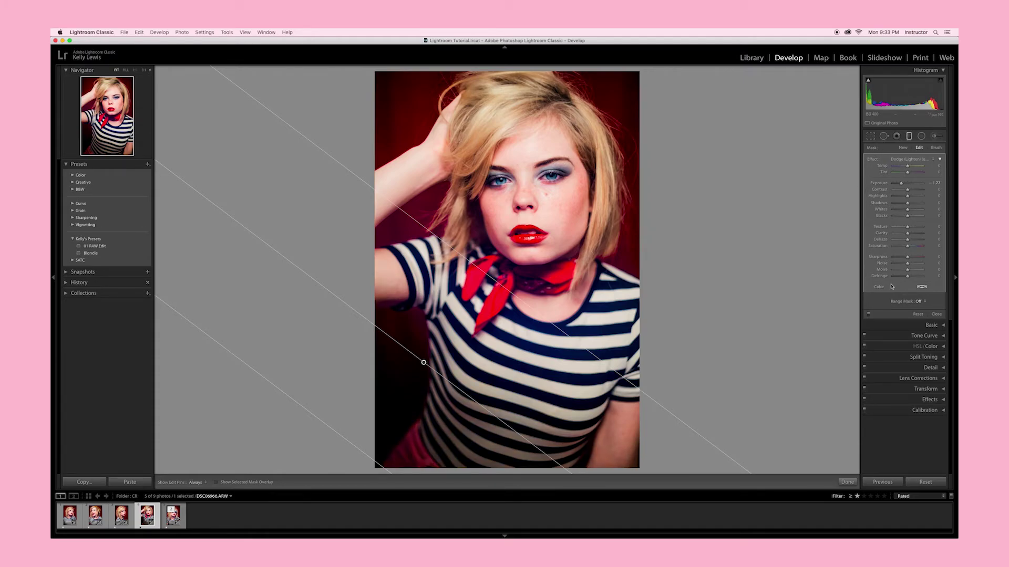
left_click_drag(907, 204, 923, 204)
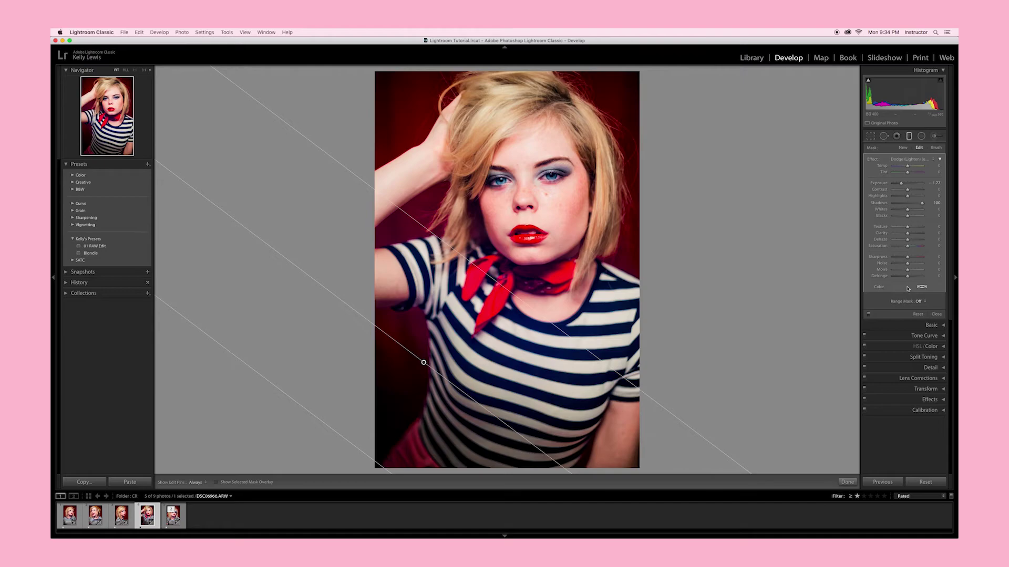
right_click(423, 363)
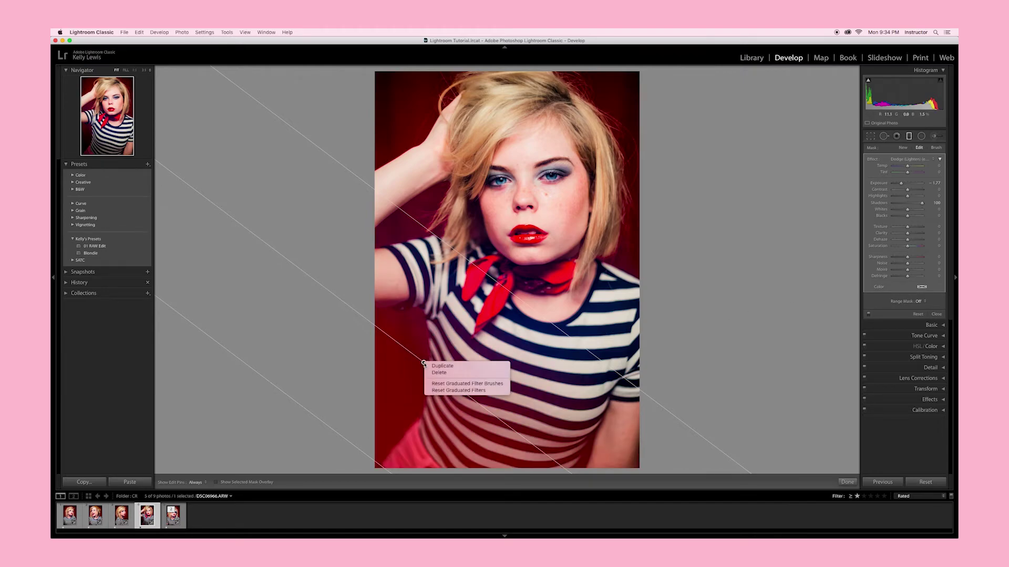
left_click(438, 373)
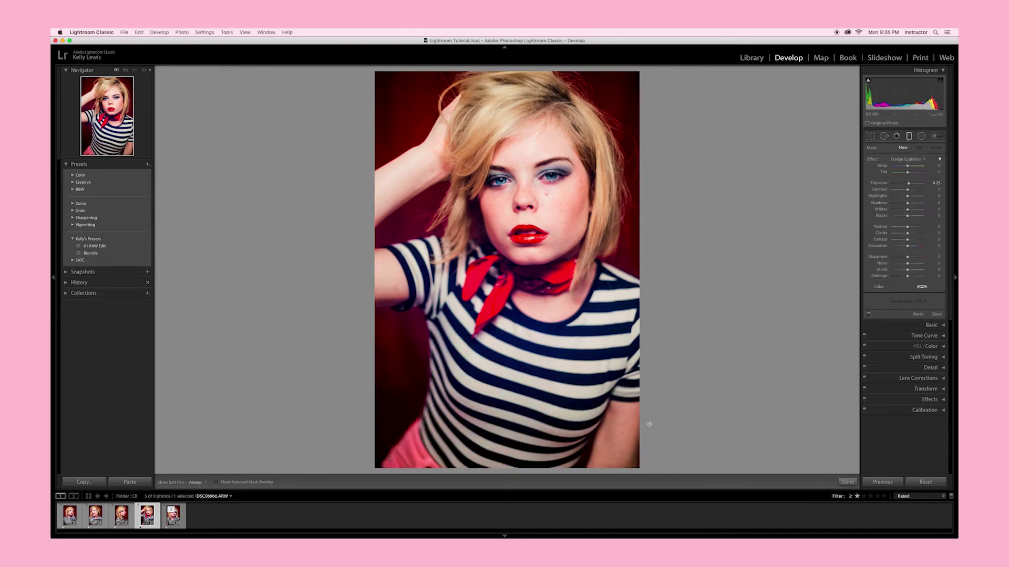
Try yellow-green and pink color tints on a new graduated filter drawn from the portrait's lower-right corner, and discard the filter
left_click_drag(649, 425, 531, 215)
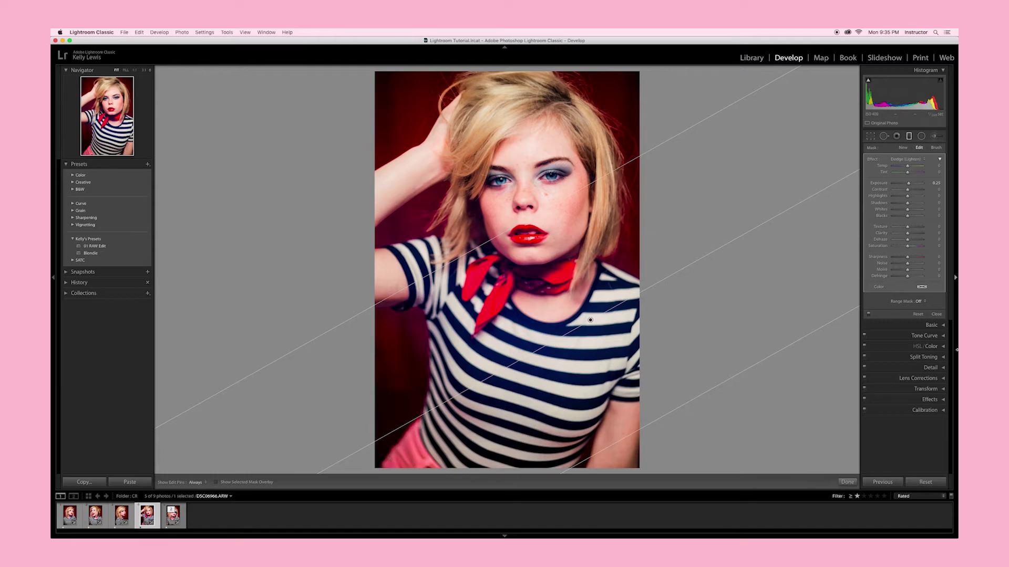
left_click(921, 289)
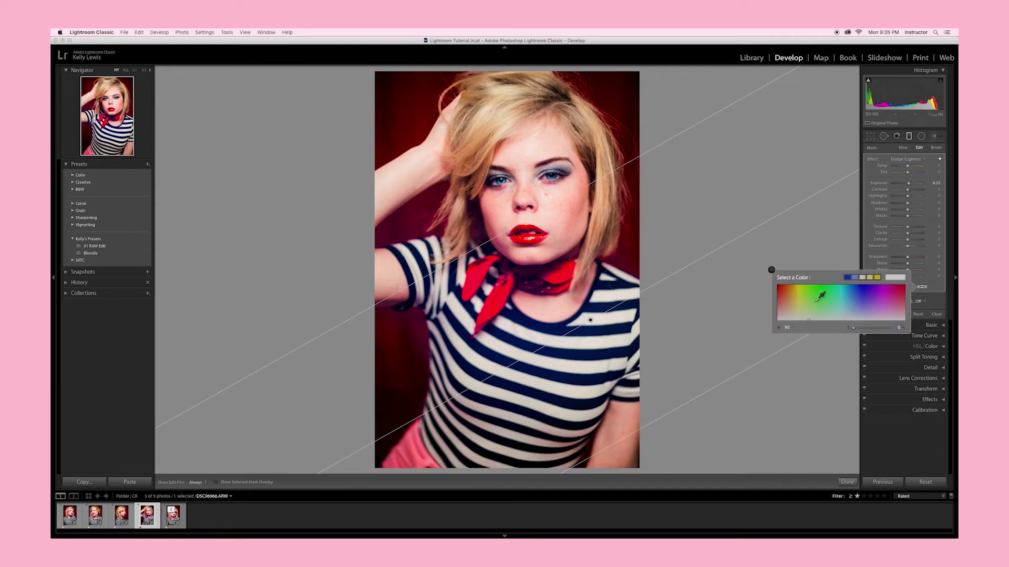
left_click(799, 297)
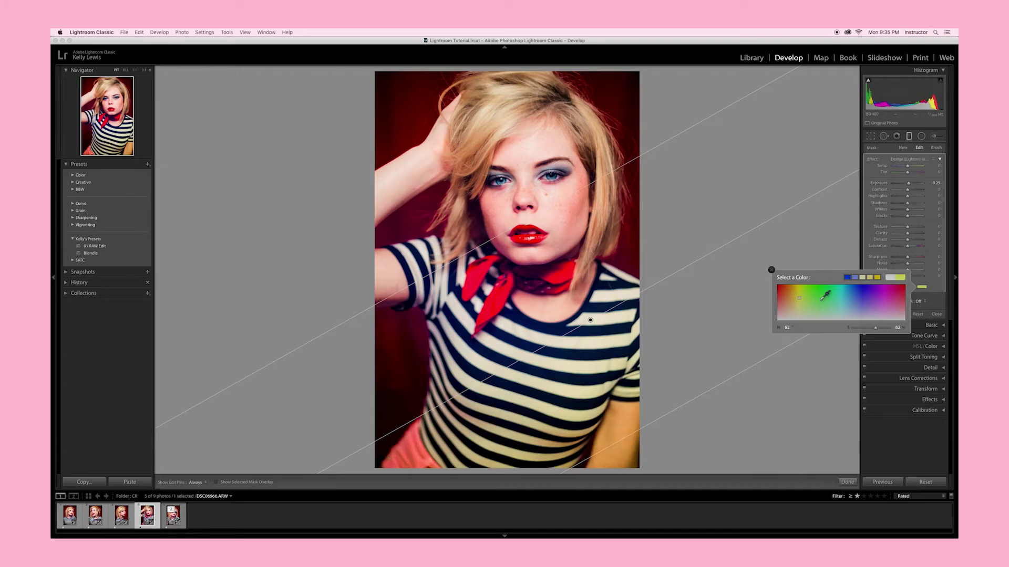
left_click(897, 295)
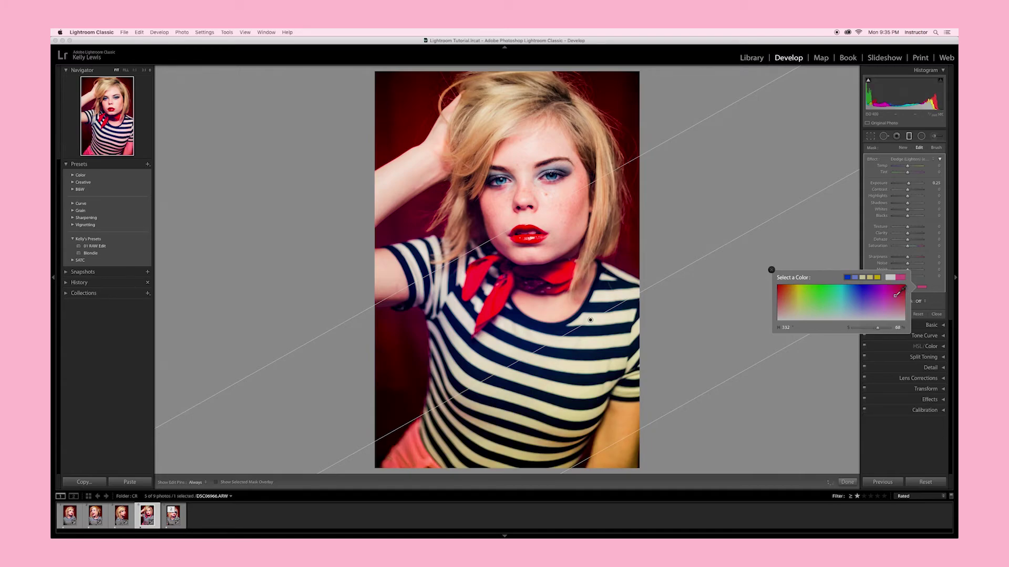
left_click(827, 179)
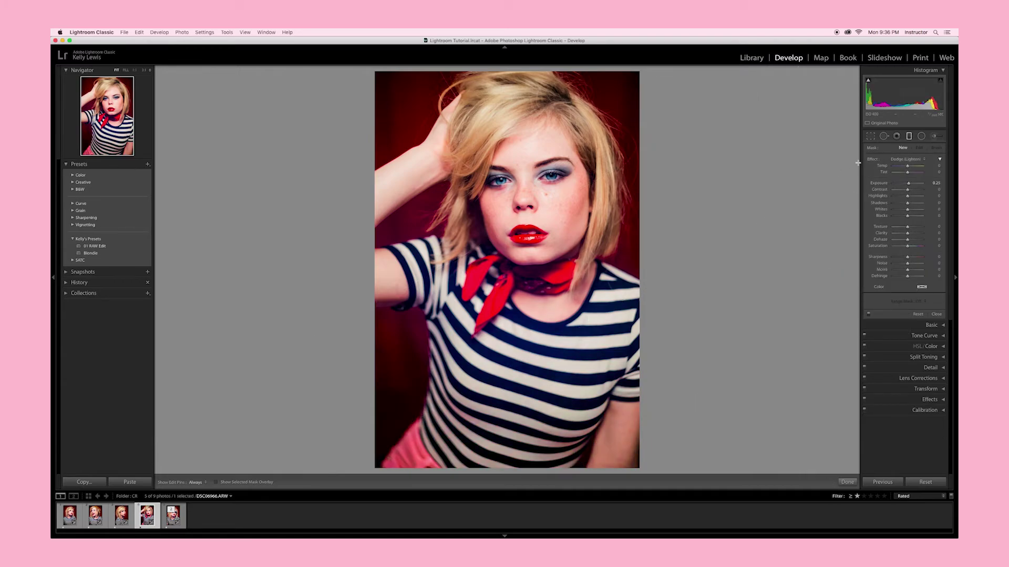
Draw a radial filter over the striped shirt and scarf, invert it, and move it over the face
left_click(921, 137)
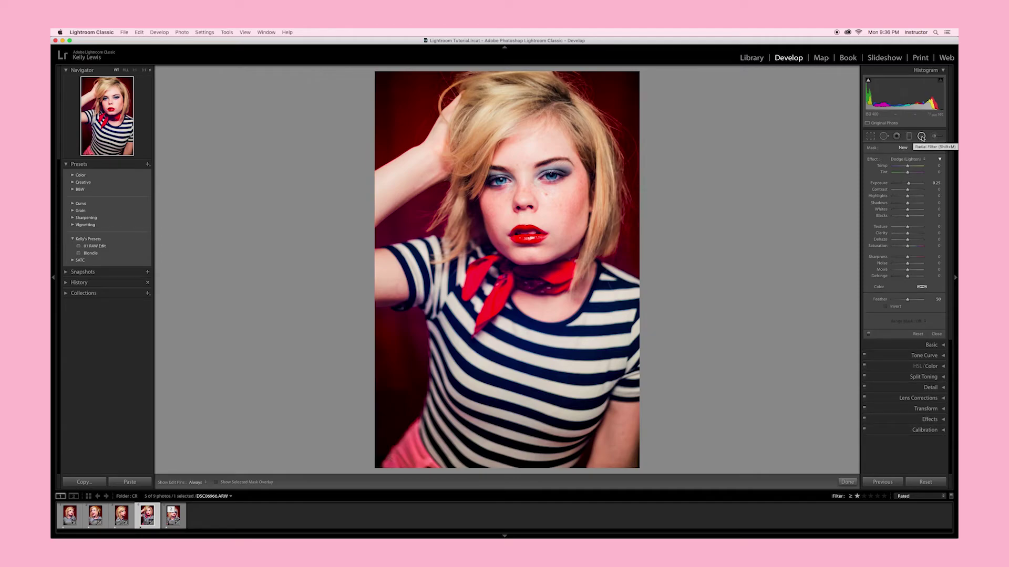
left_click_drag(465, 306, 526, 374)
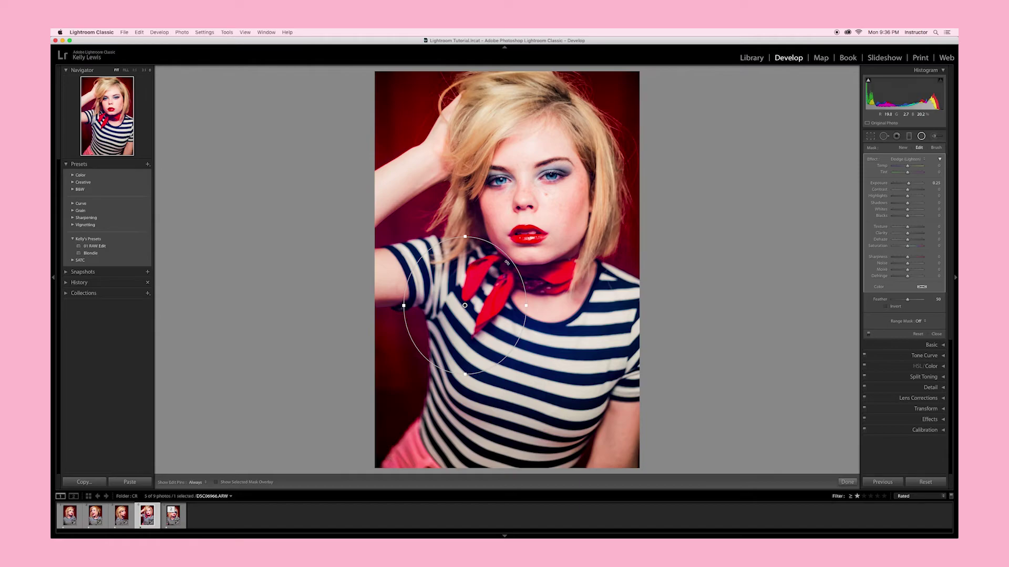
left_click(887, 307)
left_click_drag(487, 322, 520, 167)
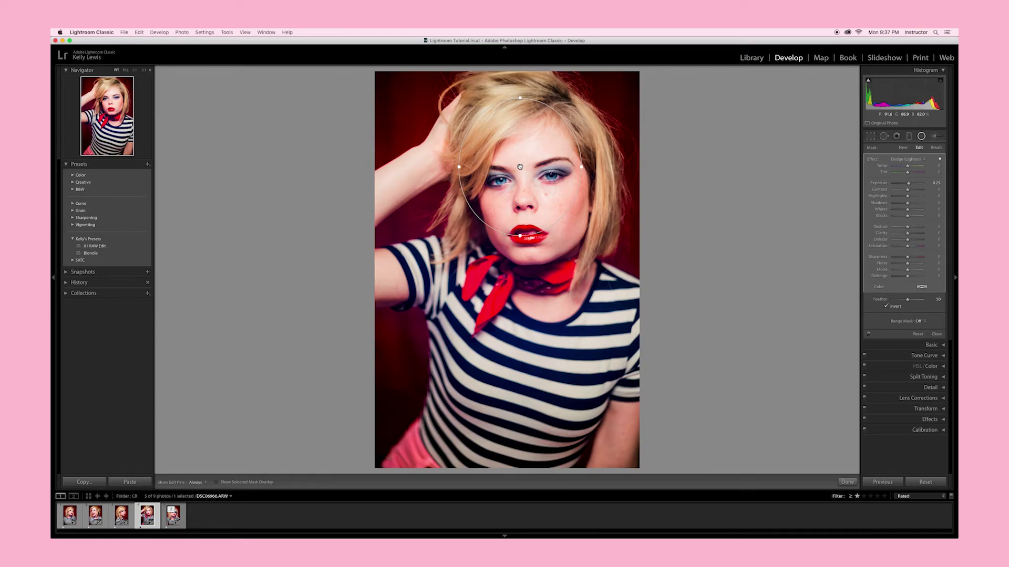
mouse_move(520, 167)
Look through the effect presets for the radial filter and delete the filter from the face
left_click(910, 161)
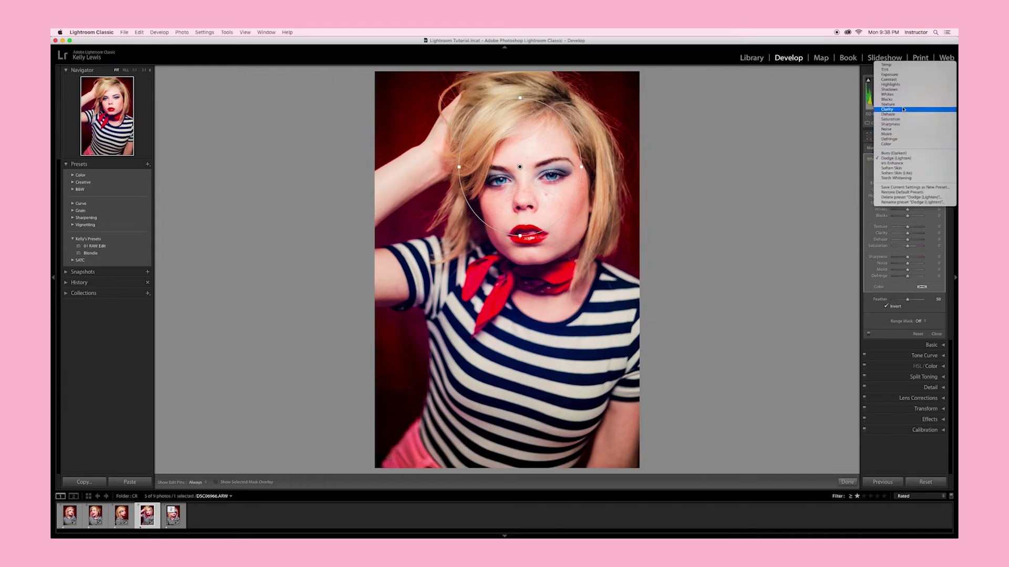
left_click(827, 121)
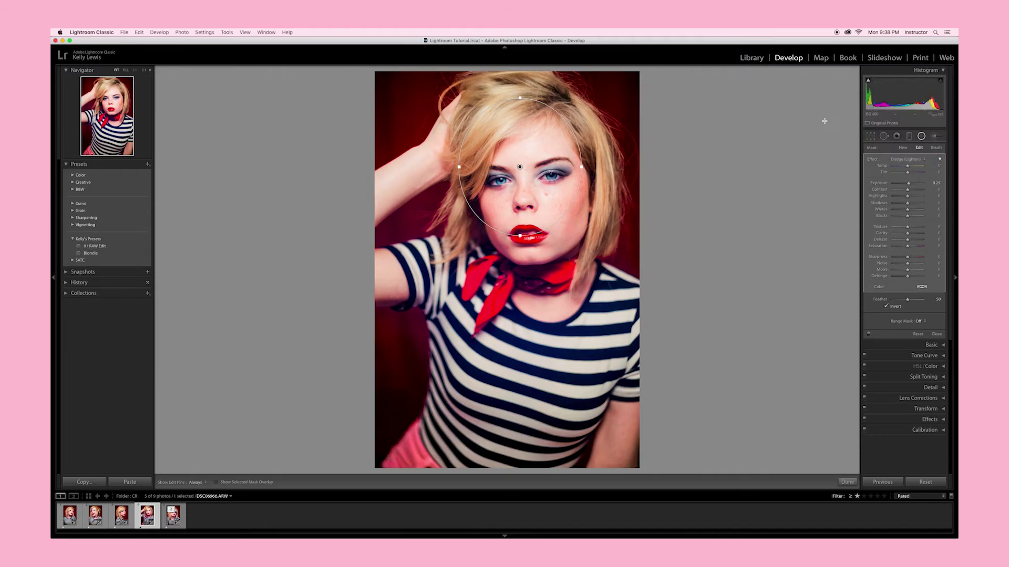
right_click(520, 167)
left_click(532, 175)
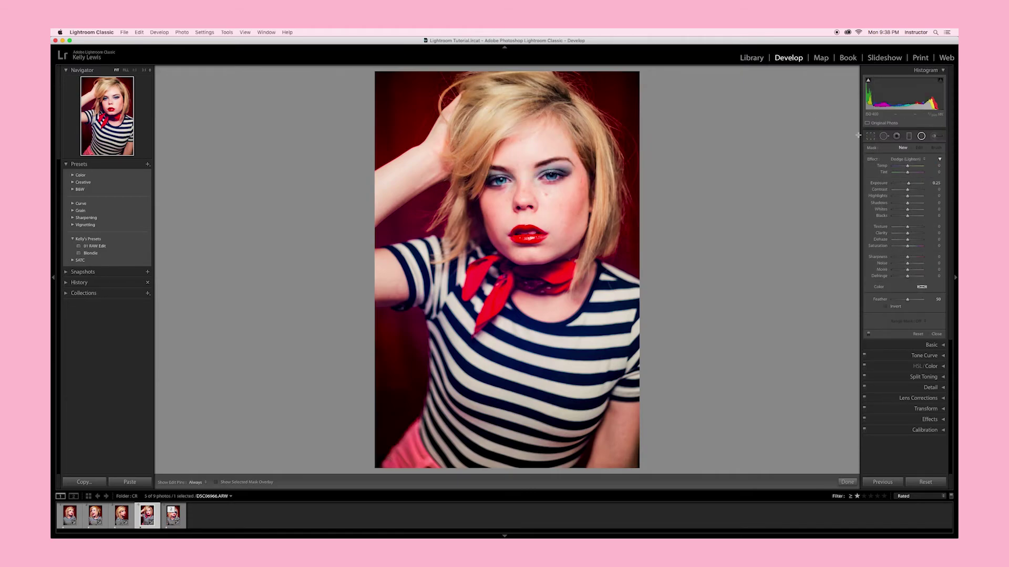
Paint the Iris Enhance effect over both irises with a size 1.0 adjustment brush
left_click(935, 135)
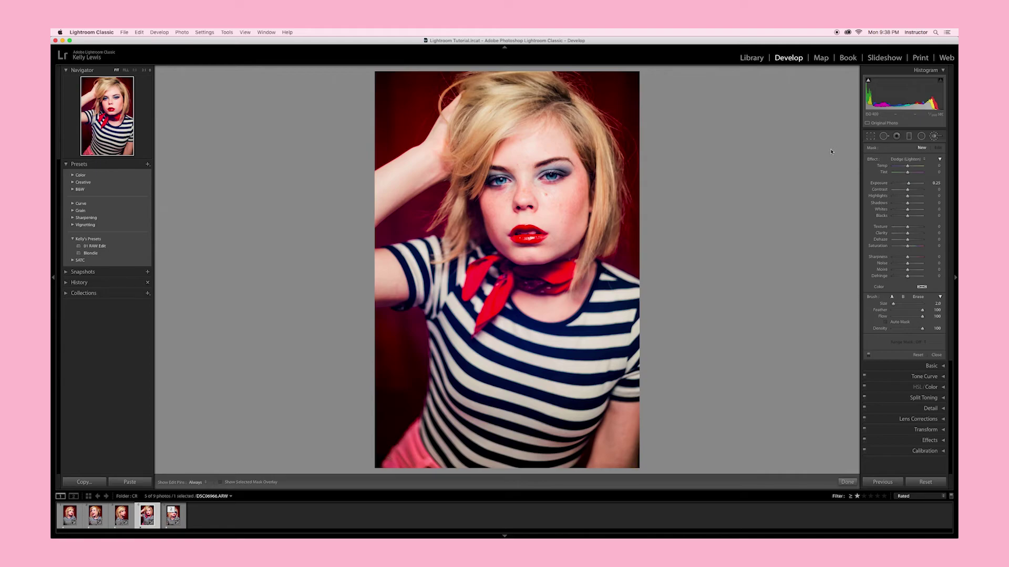
left_click(904, 159)
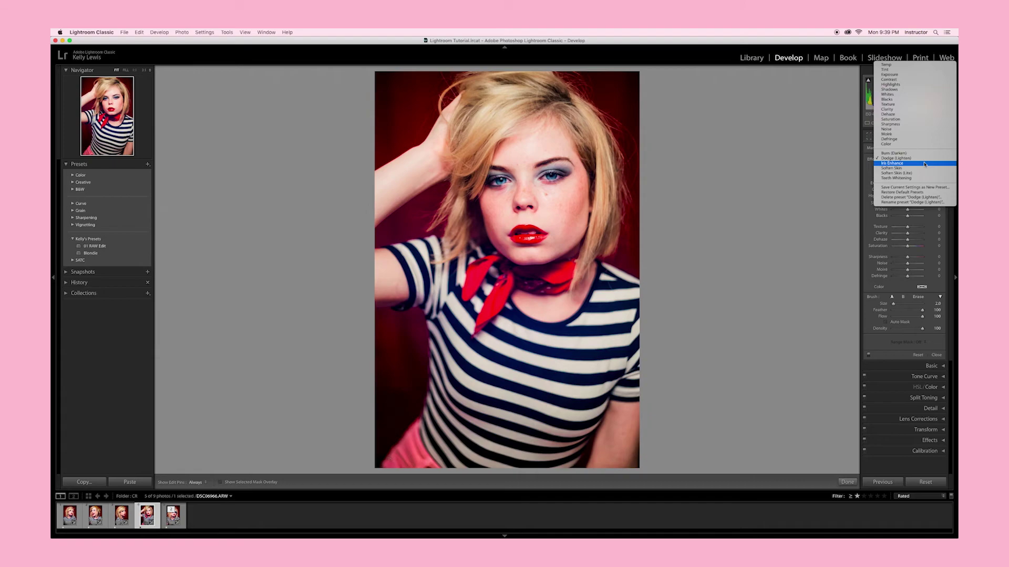
left_click(910, 165)
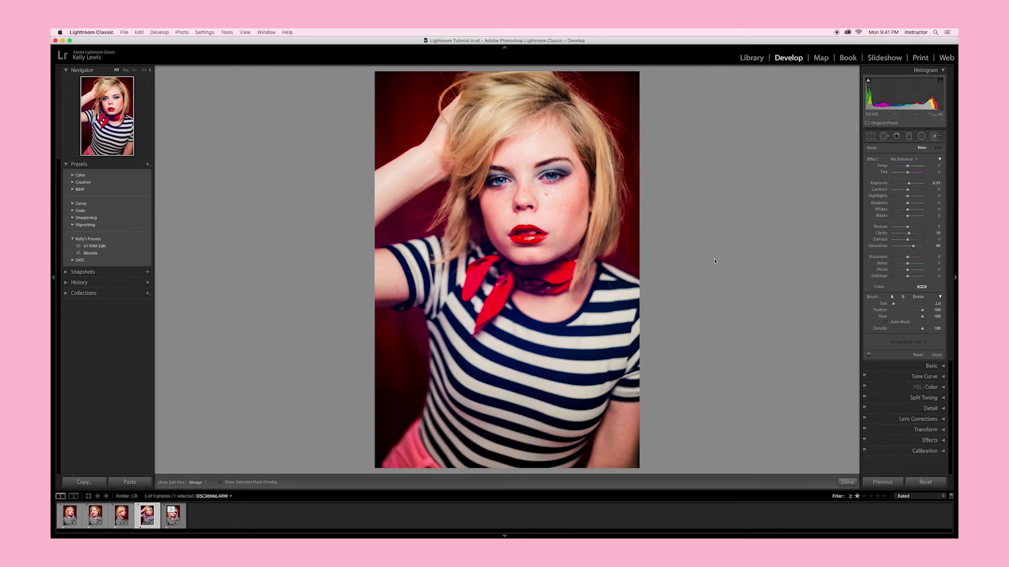
key("z")
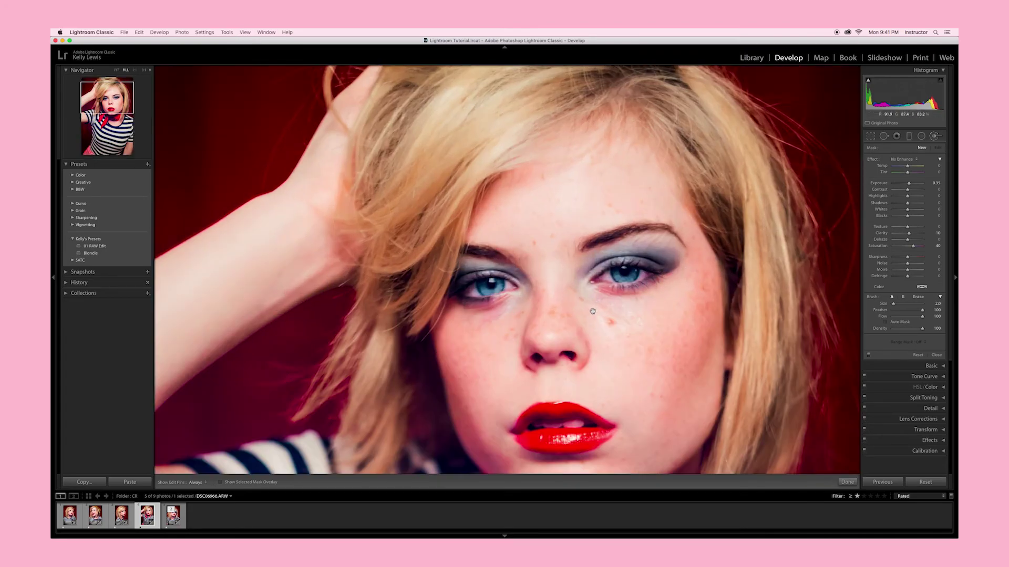
scroll(591, 307, "down", 5)
scroll(518, 214, "up", 3)
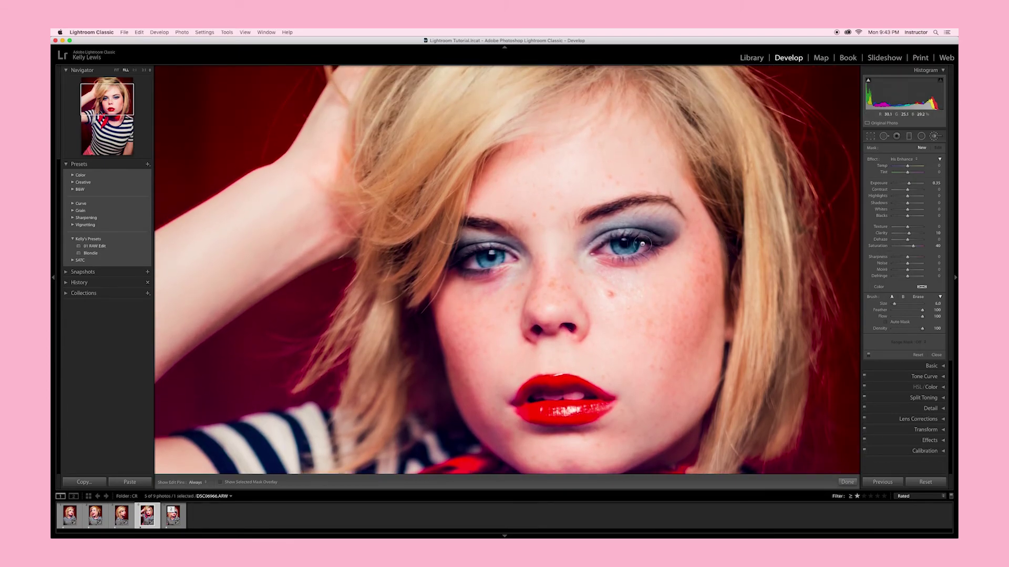
scroll(624, 245, "down", 5)
key("h")
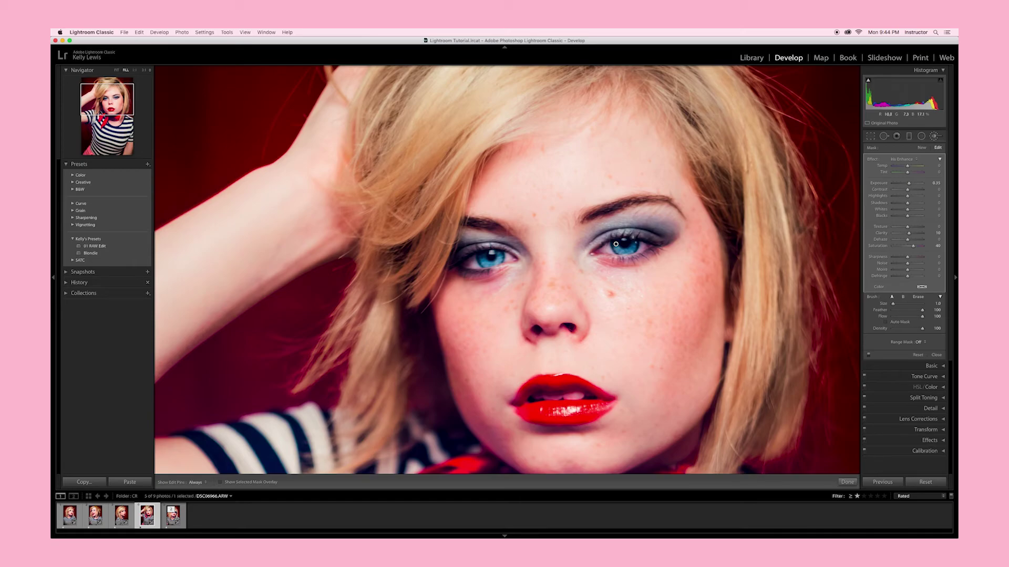
Add a new adjustment brush mask with the Clarity effect at 50 and paint it along the eyelashes
left_click(921, 148)
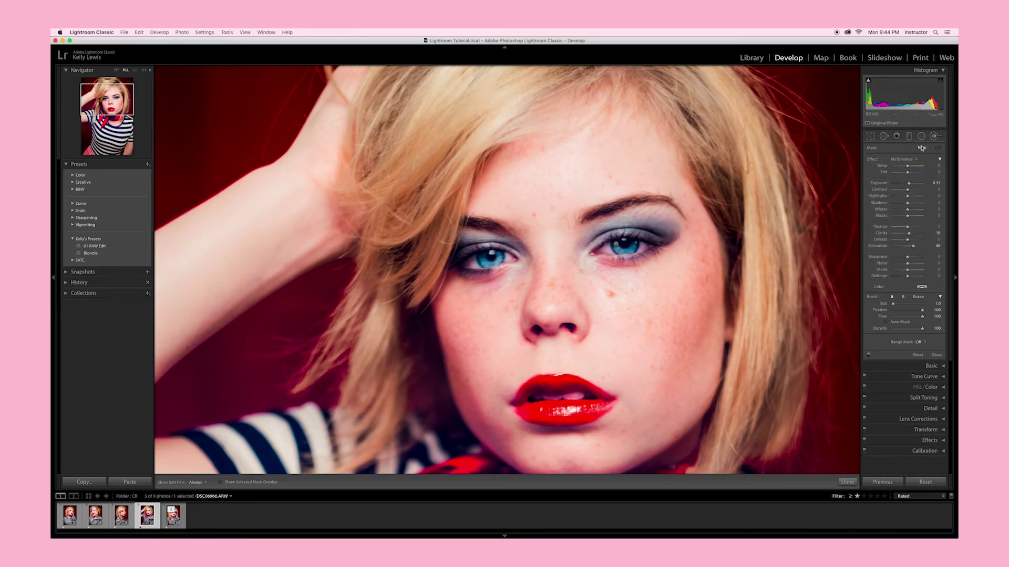
left_click(902, 160)
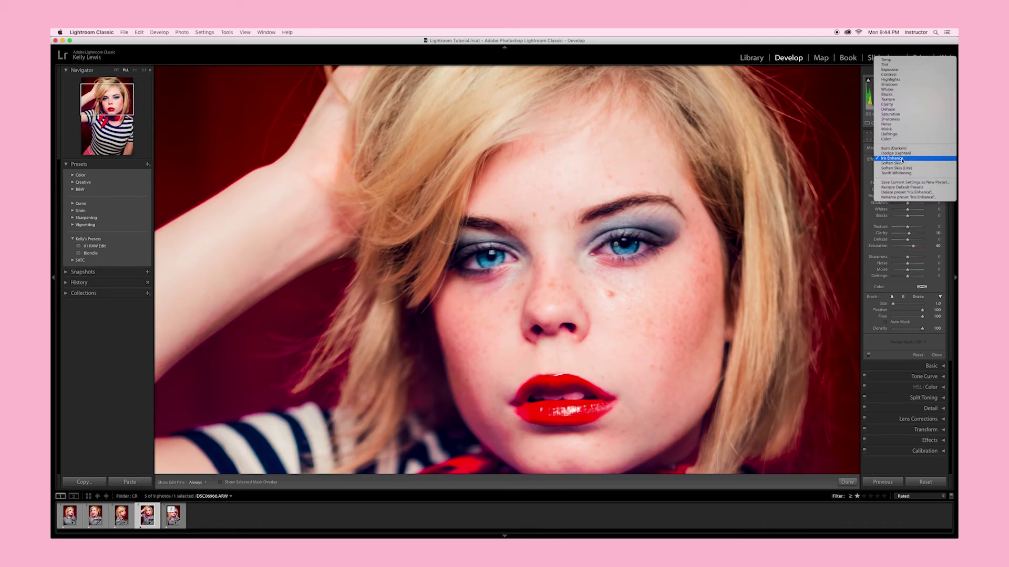
left_click(887, 104)
key("h")
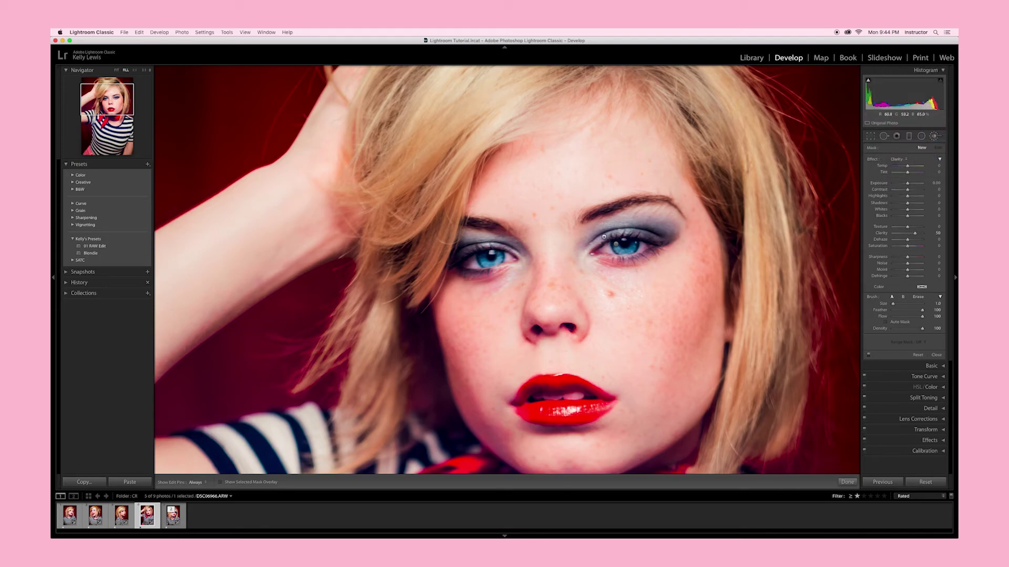
left_click_drag(608, 240, 631, 235)
left_click_drag(637, 235, 667, 243)
key("h")
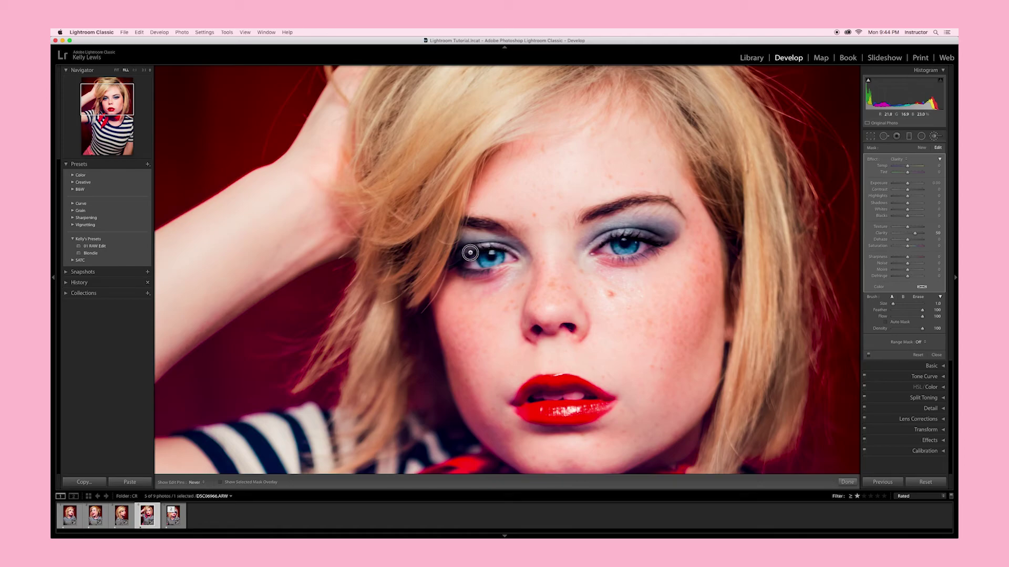
key("h")
left_click_drag(915, 233, 918, 233)
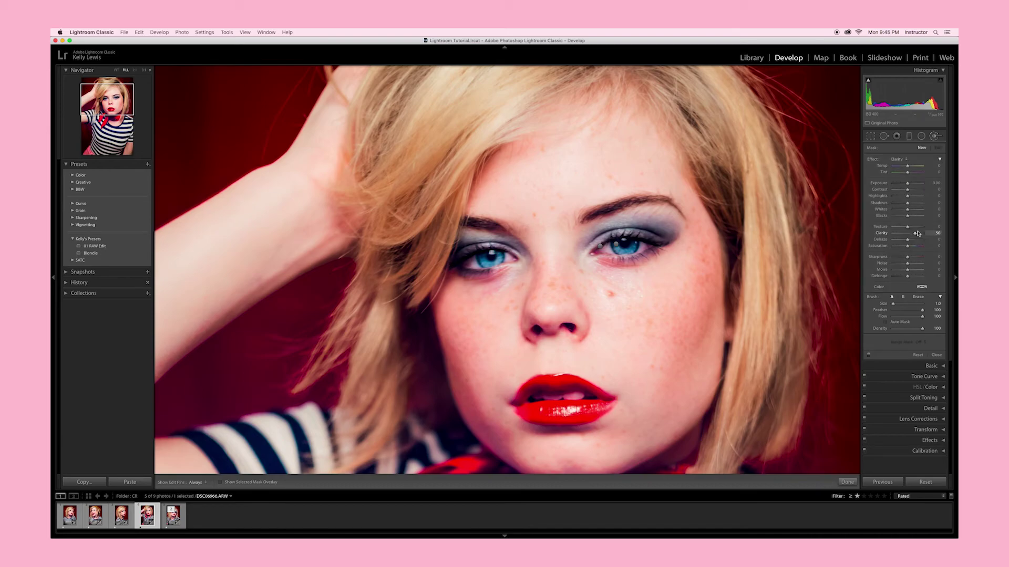
Brush the Teeth Whitening effect onto the white of the eye nearest the raised arm
left_click(900, 159)
left_click(896, 227)
key("h")
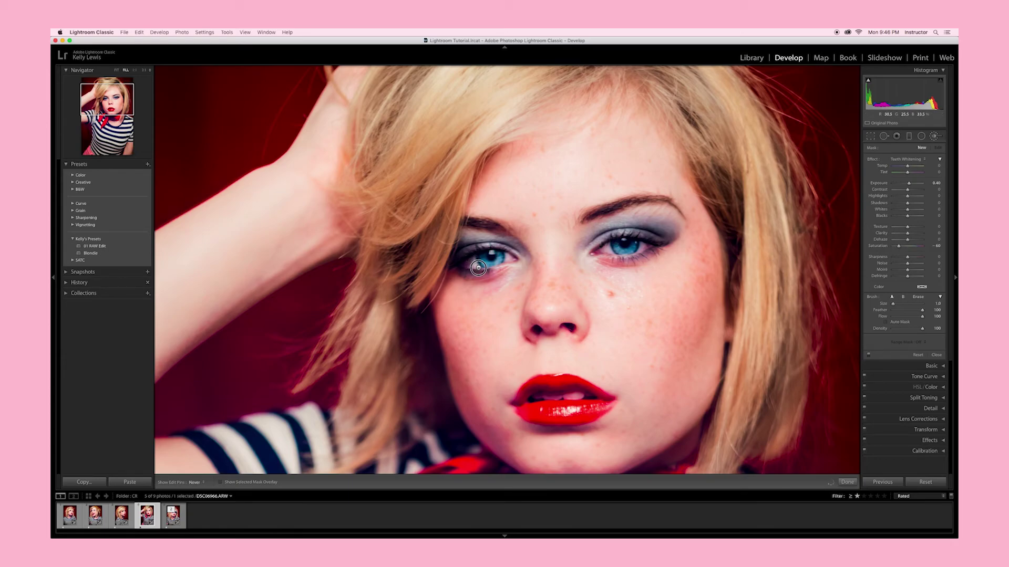
left_click(478, 268)
key("h")
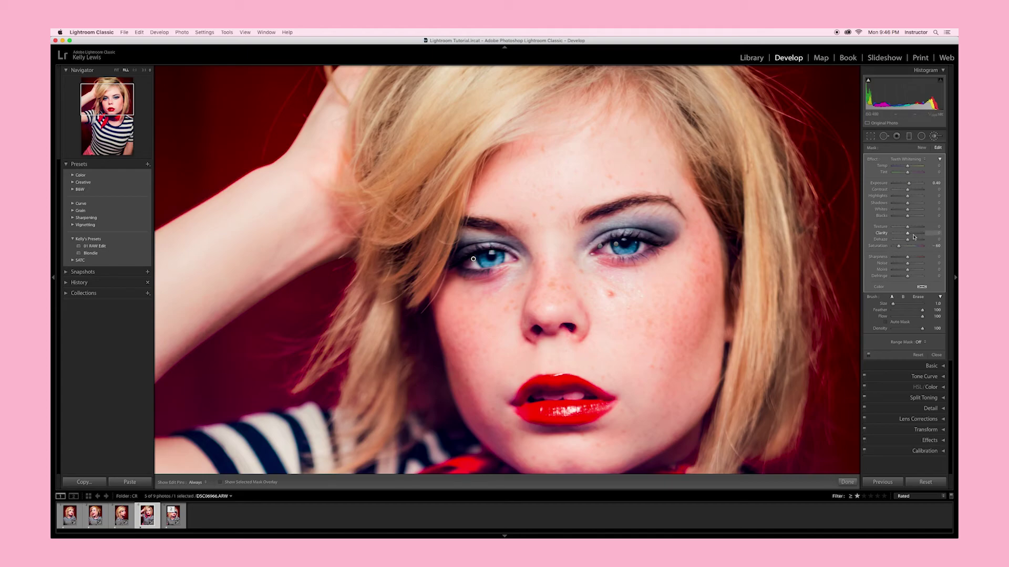
Raise the saturation of the Teeth Whitening mask on the eye nearest the raised arm
left_click_drag(898, 246, 905, 248)
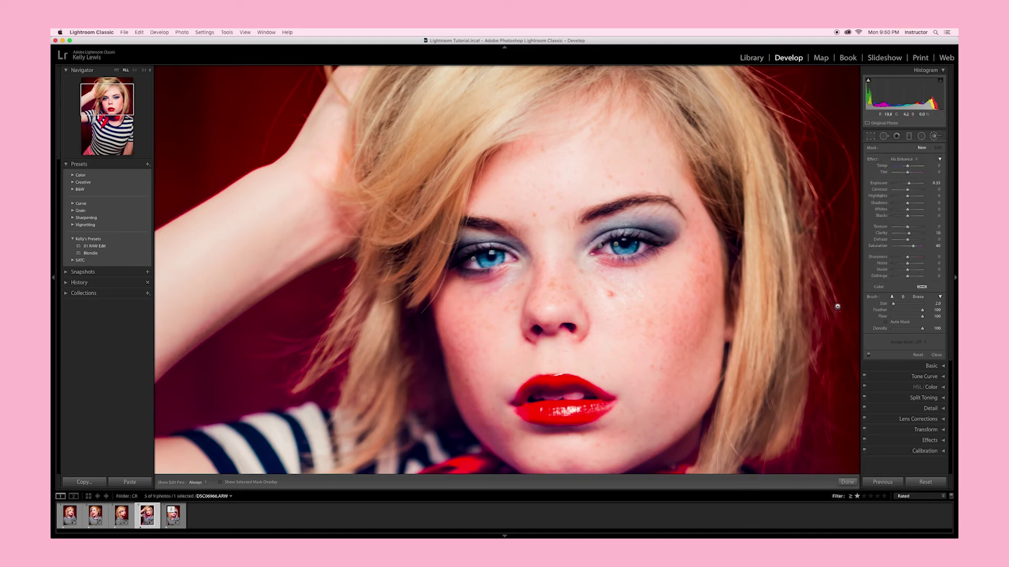
Try recoloring the iris mask with a warmer temperature, a tint of 24 and a purple-magenta color overlay
left_click(615, 243)
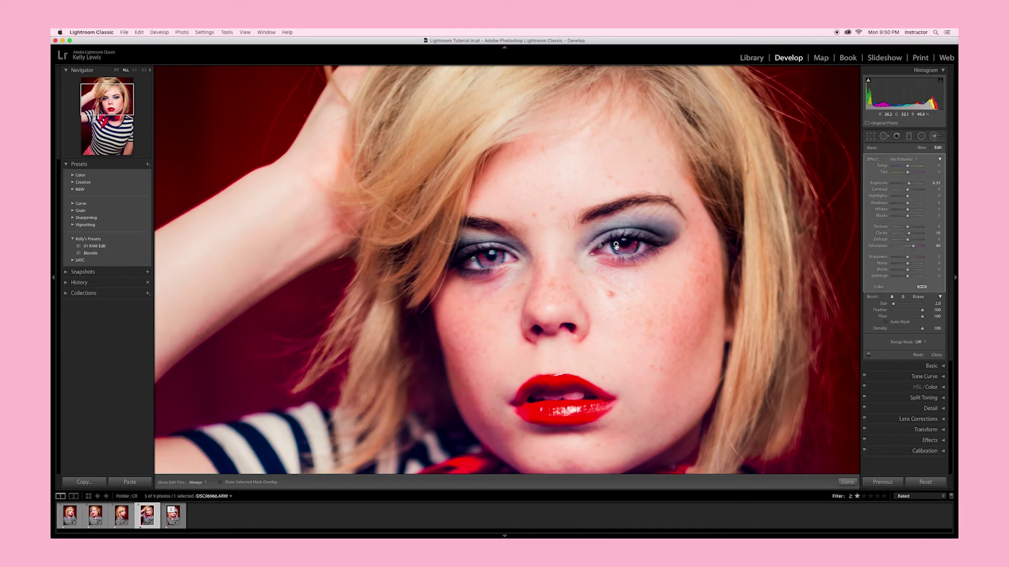
left_click(907, 167)
left_click_drag(908, 167, 911, 174)
left_click(922, 287)
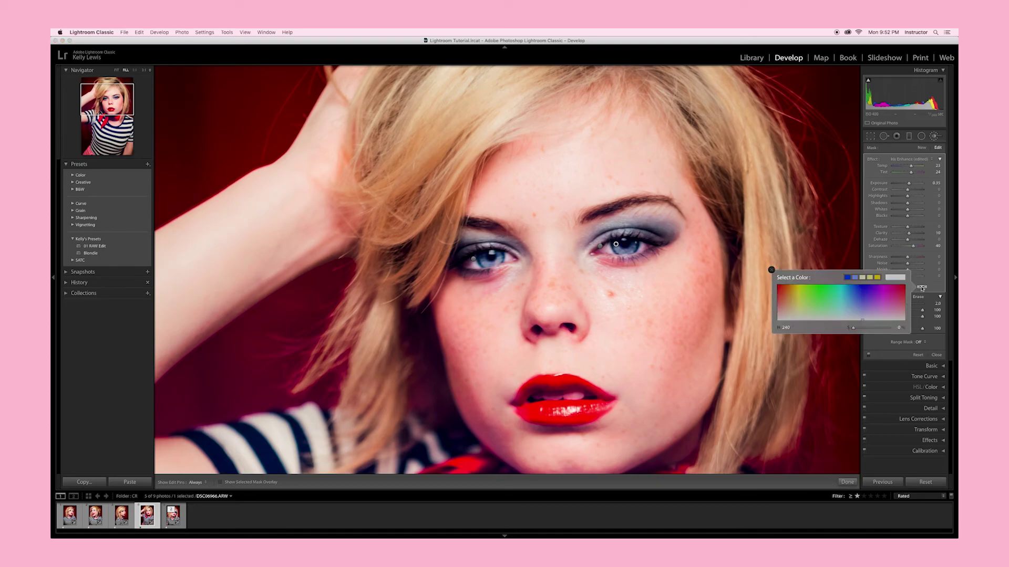
left_click(886, 295)
key("Return")
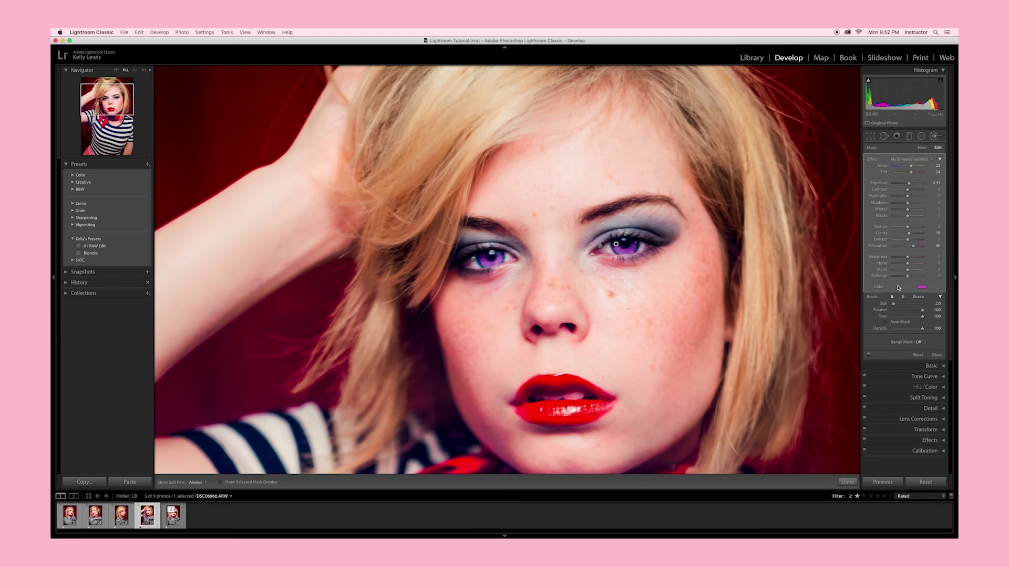
Undo the color overlay, tint and temperature changes on the iris mask
key("super+z")
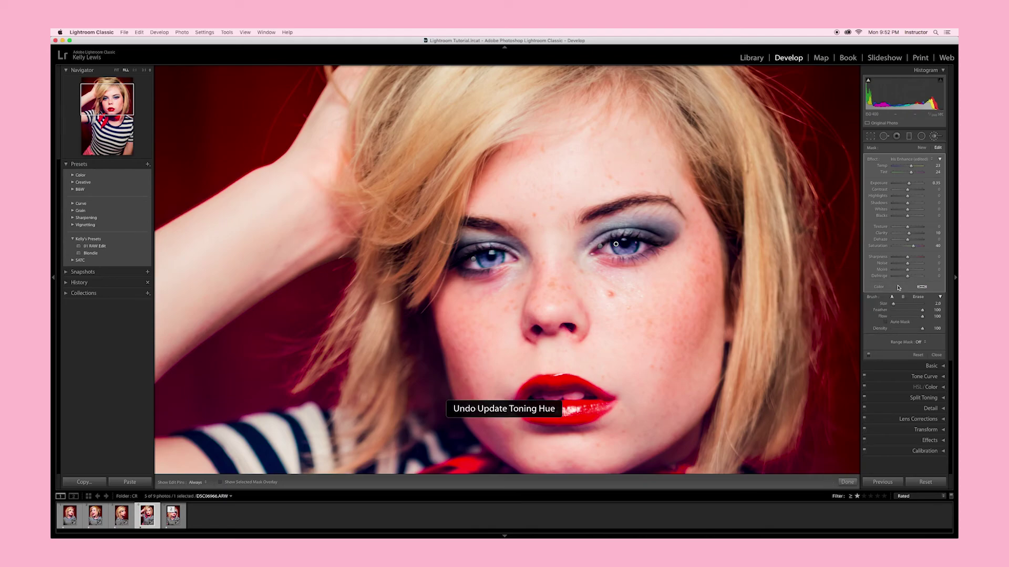
key("super+z")
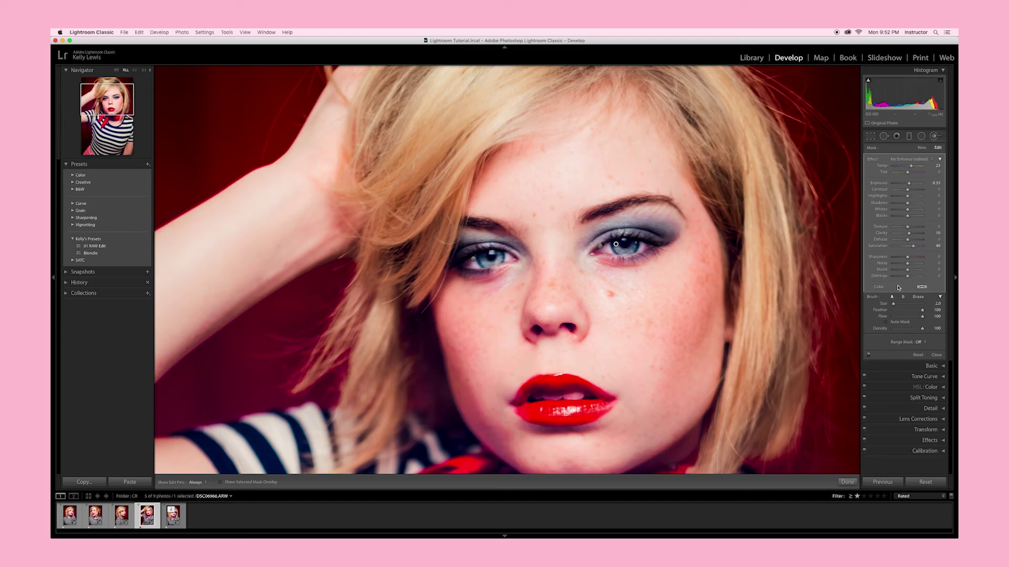
key("super+z")
Hide the brush edit pins by setting them to Never, and set them back to Always
left_click(200, 483)
left_click(198, 492)
left_click(198, 482)
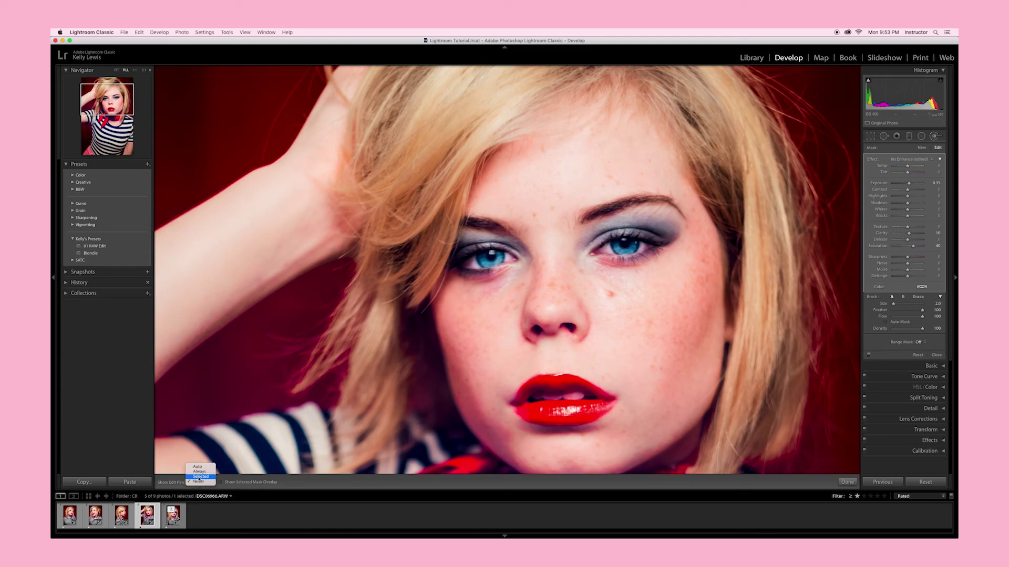
left_click(198, 473)
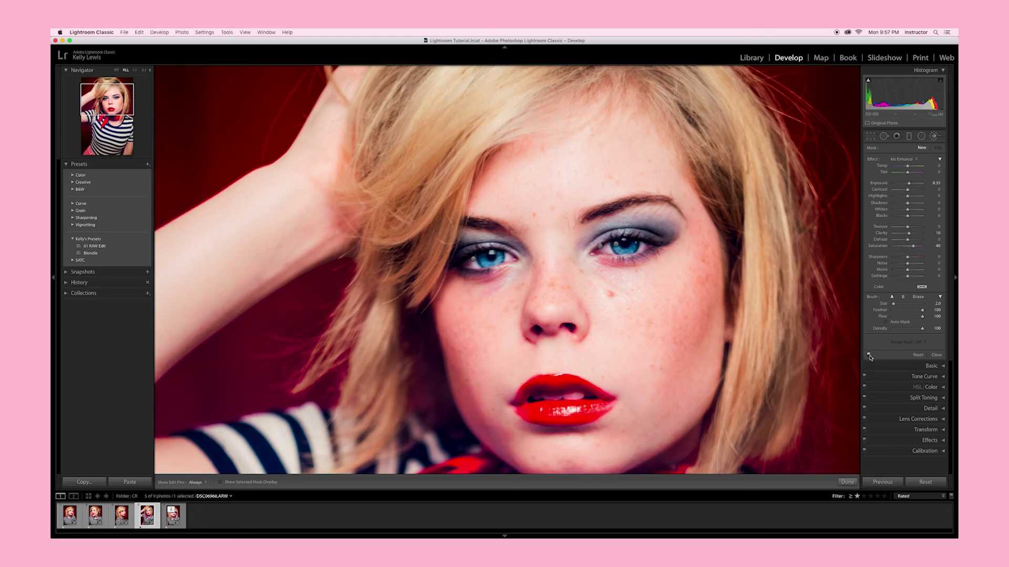
Compare the photo with the brush adjustments turned off and on, and expand Split Toning to toggle its effect
left_click(869, 356)
left_click(868, 356)
left_click(944, 400)
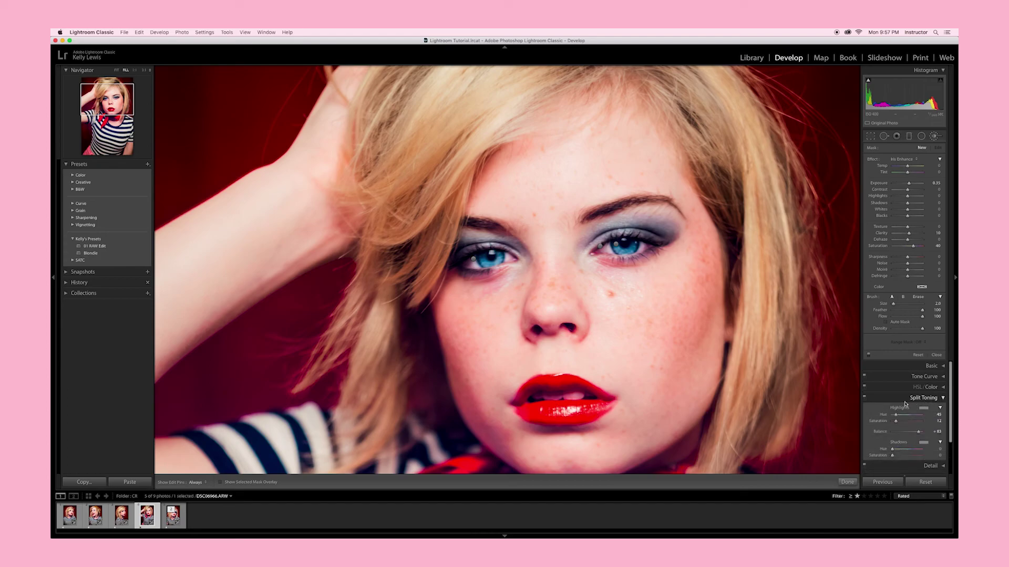
left_click(864, 398)
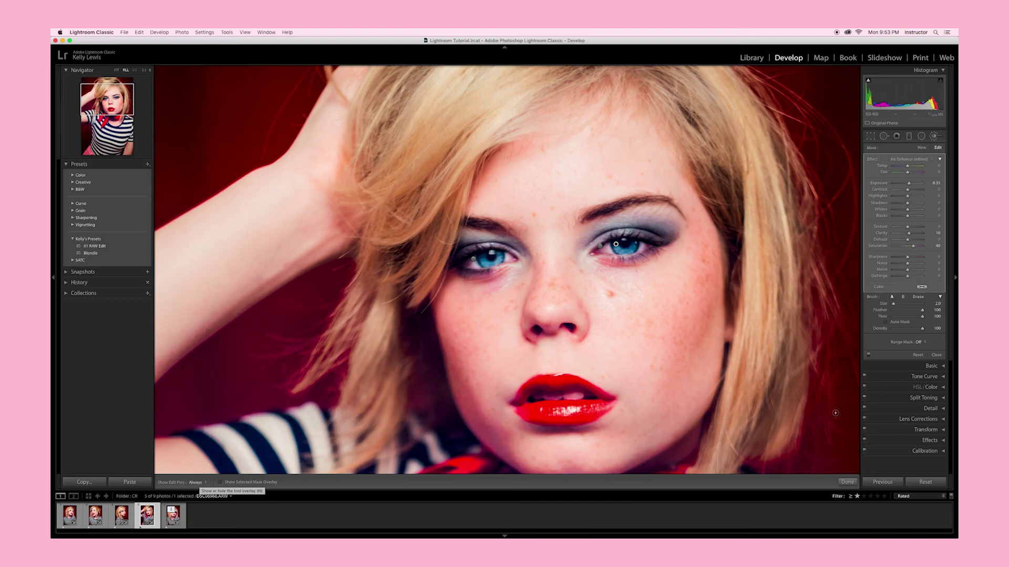
Close the adjustment brush, fit the whole portrait in view and compare it before and after side by side
left_click(931, 355)
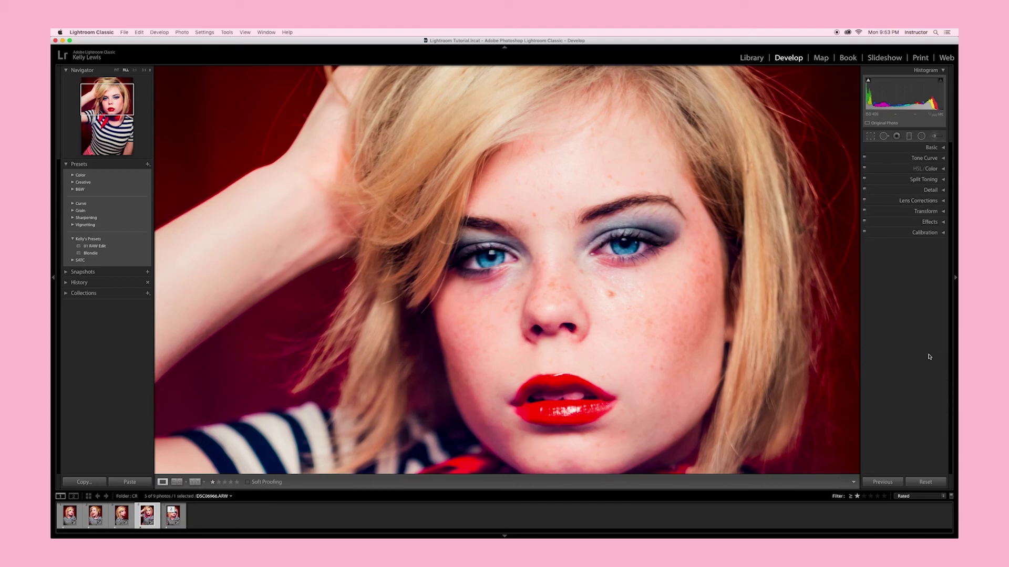
key("z")
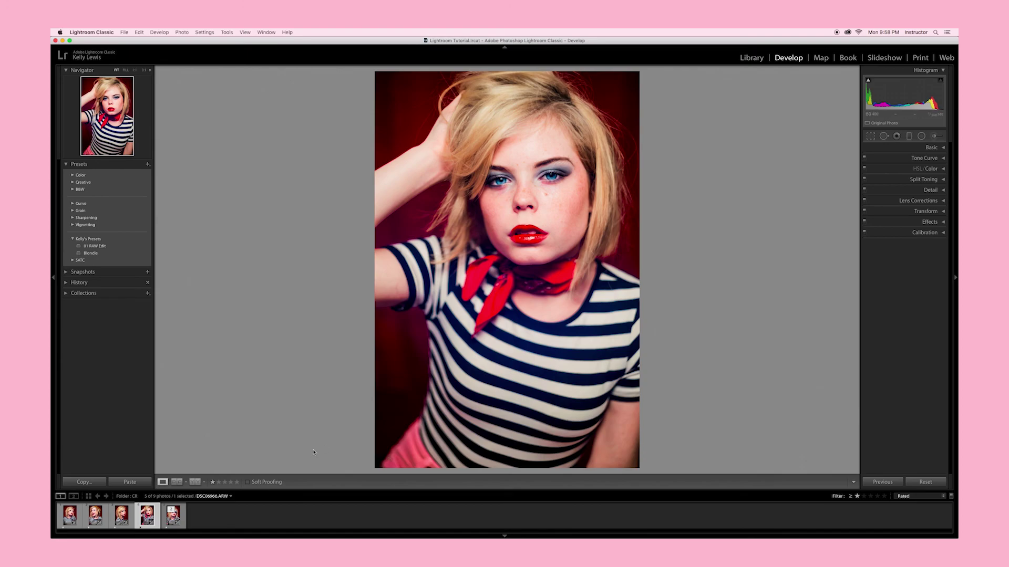
left_click(194, 484)
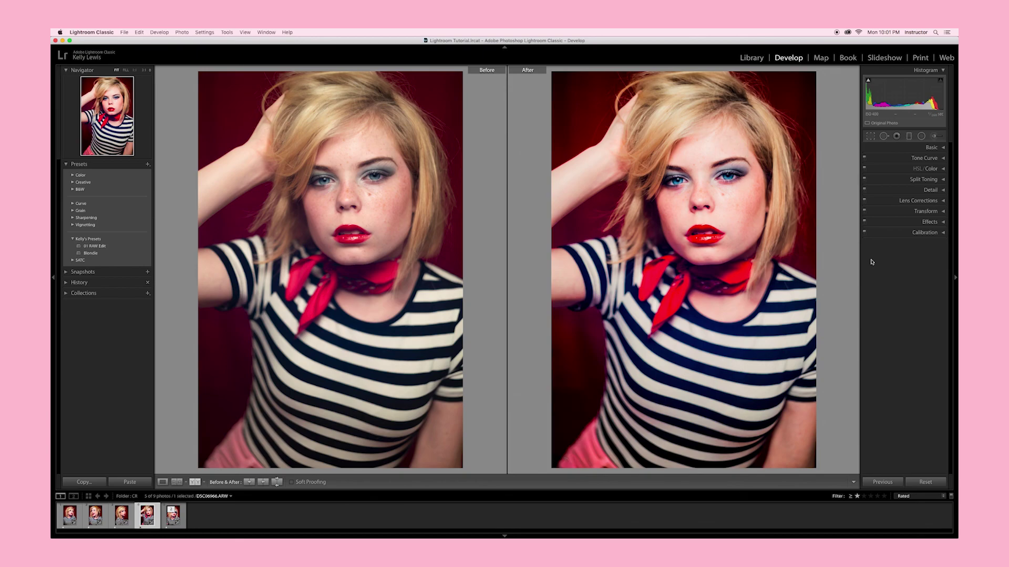
key("y")
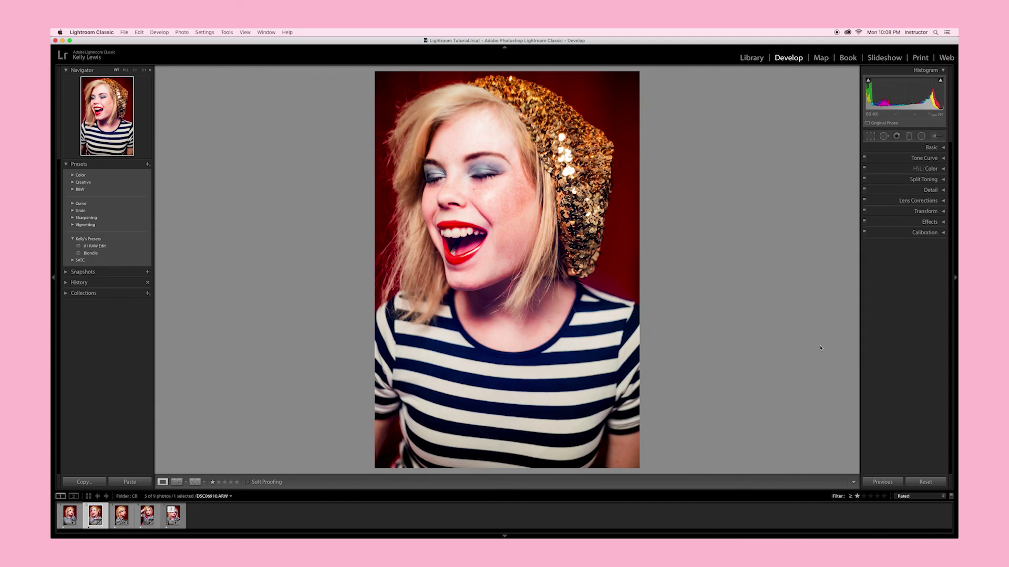
Reset all edits on the laughing portrait with the gold sequin hat and apply the 01 RAW Edit preset
left_click(925, 482)
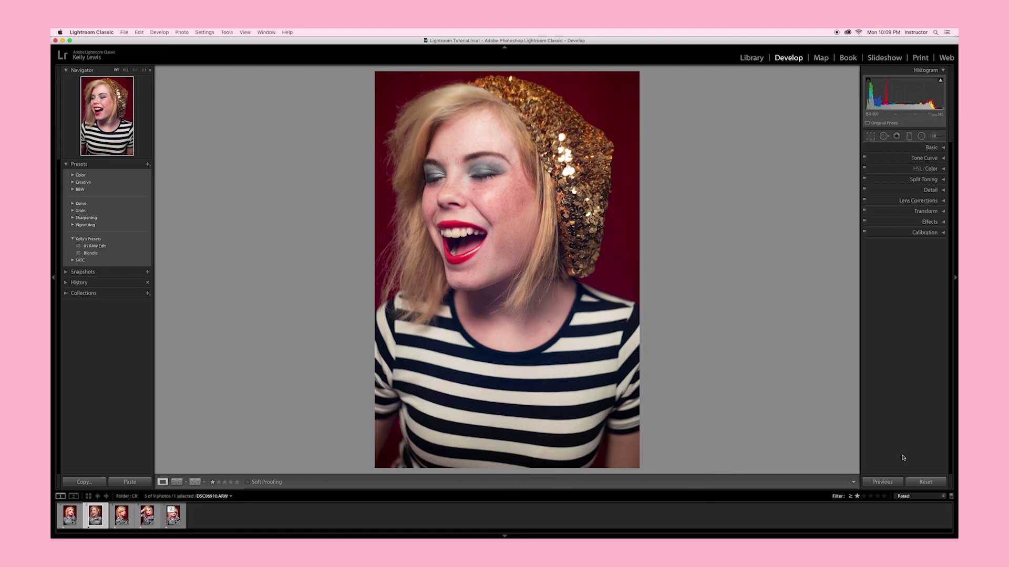
left_click(97, 246)
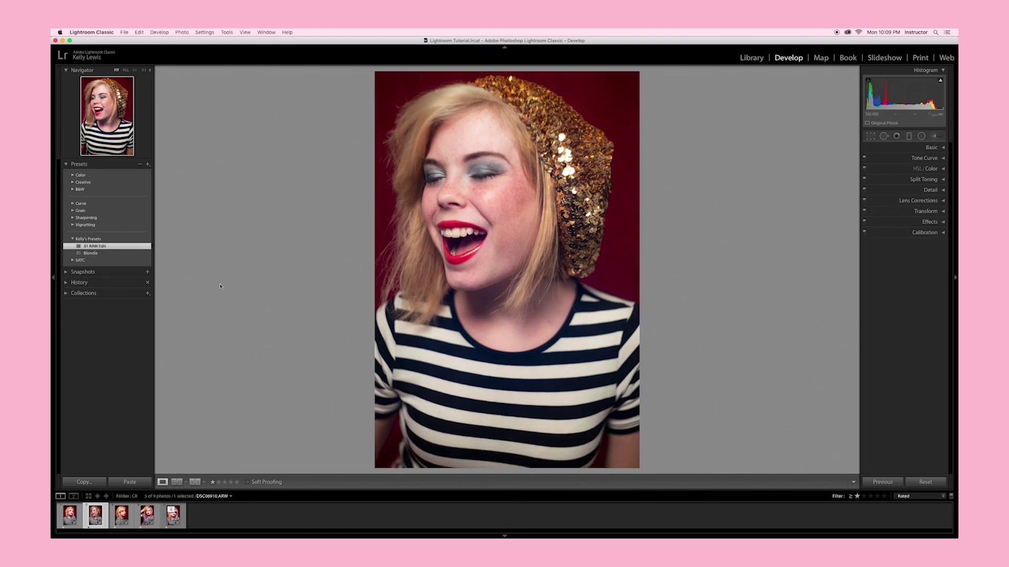